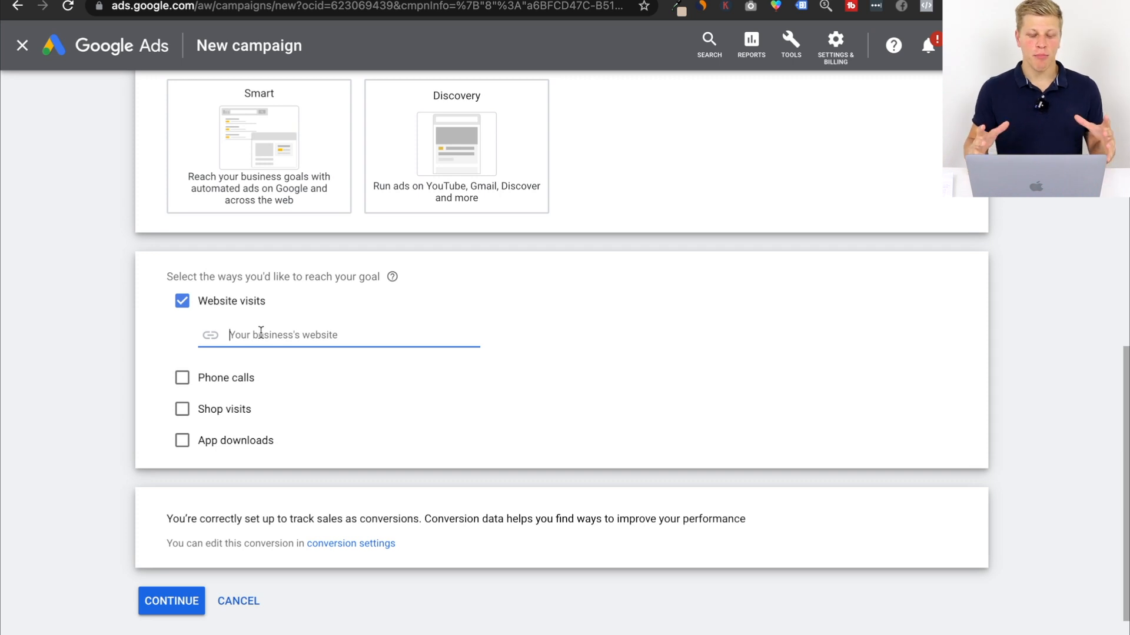
Enter turnedyellow.com as the business website for website visits and continue to the campaign settings.
type("turnedyellow.com")
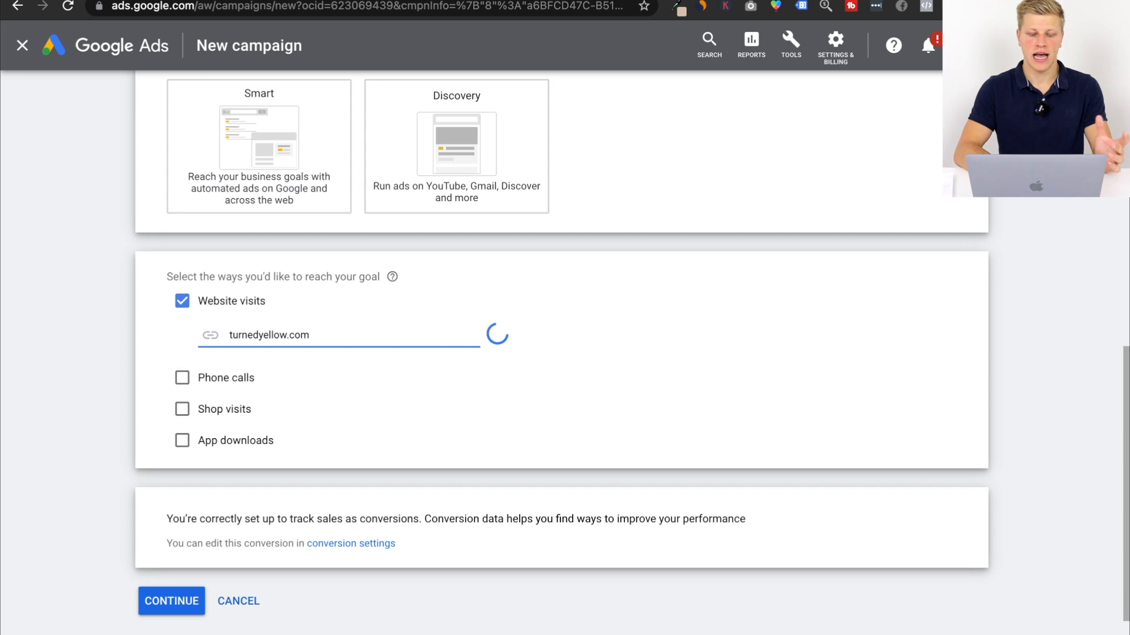
left_click(89, 412)
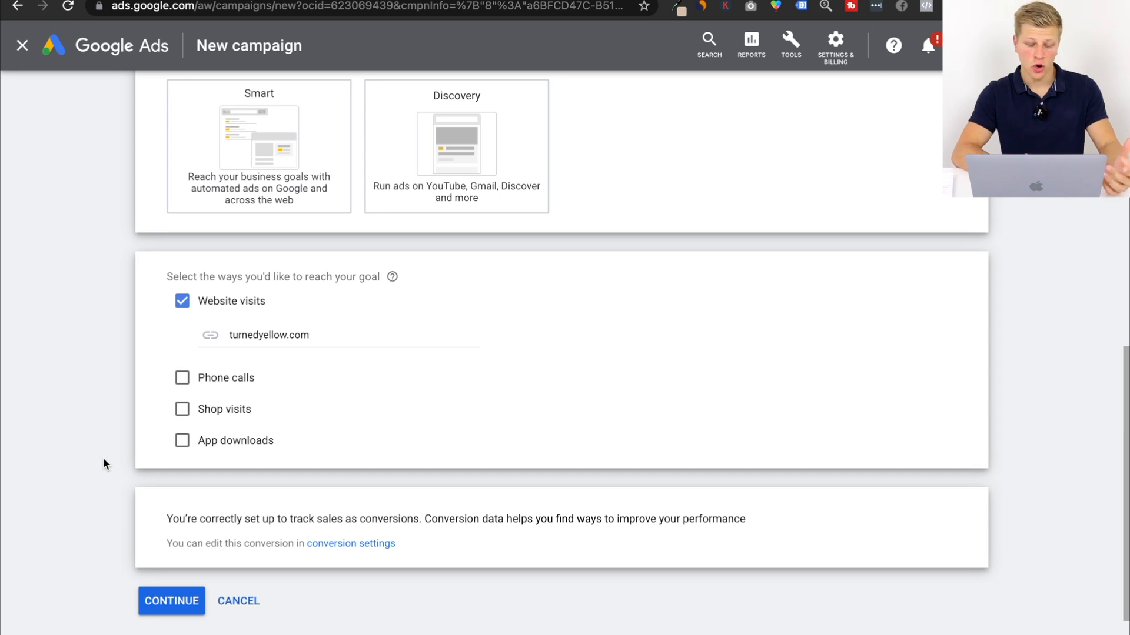
scroll(101, 506, "down", 2)
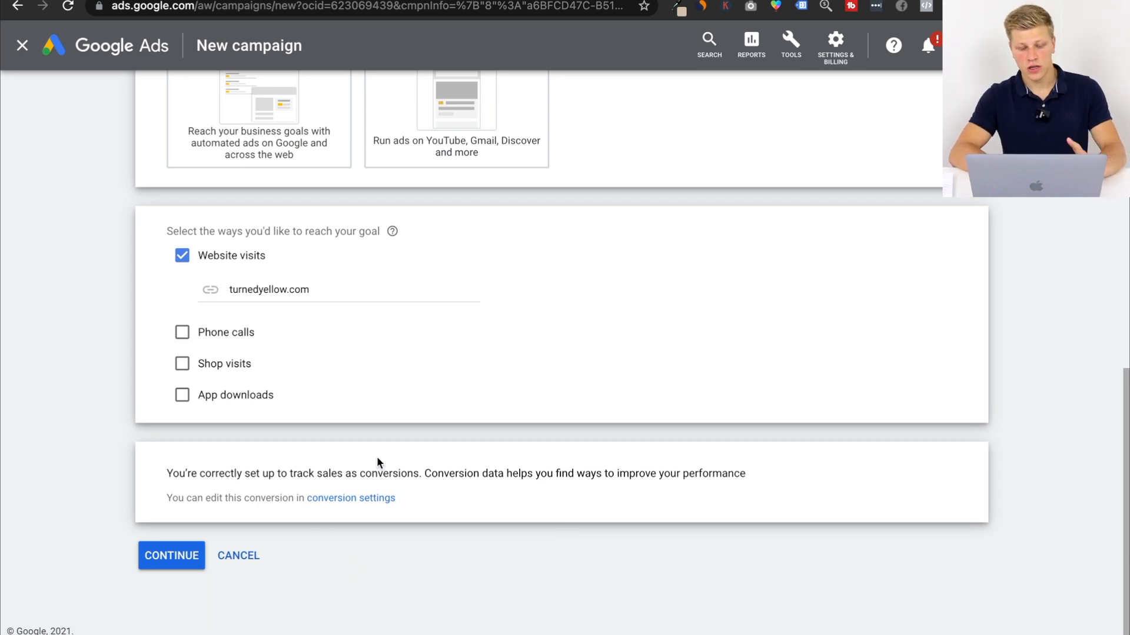
left_click_drag(178, 472, 397, 476)
left_click(397, 475)
left_click(183, 550)
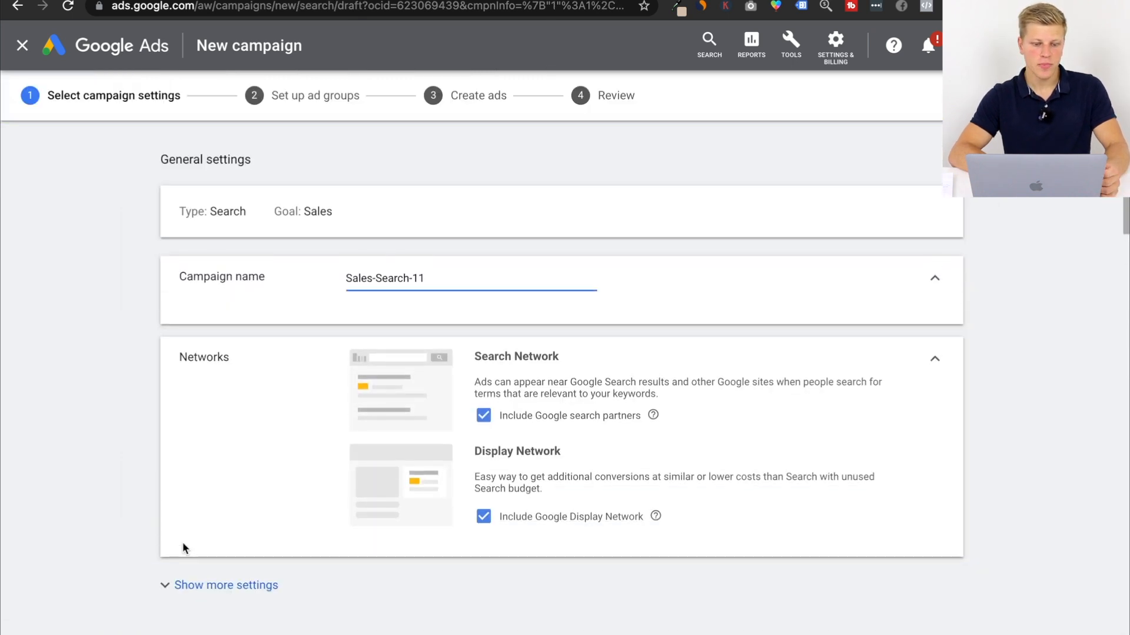
Exclude the Google Display Network from the campaign's networks.
scroll(461, 344, "down", 1)
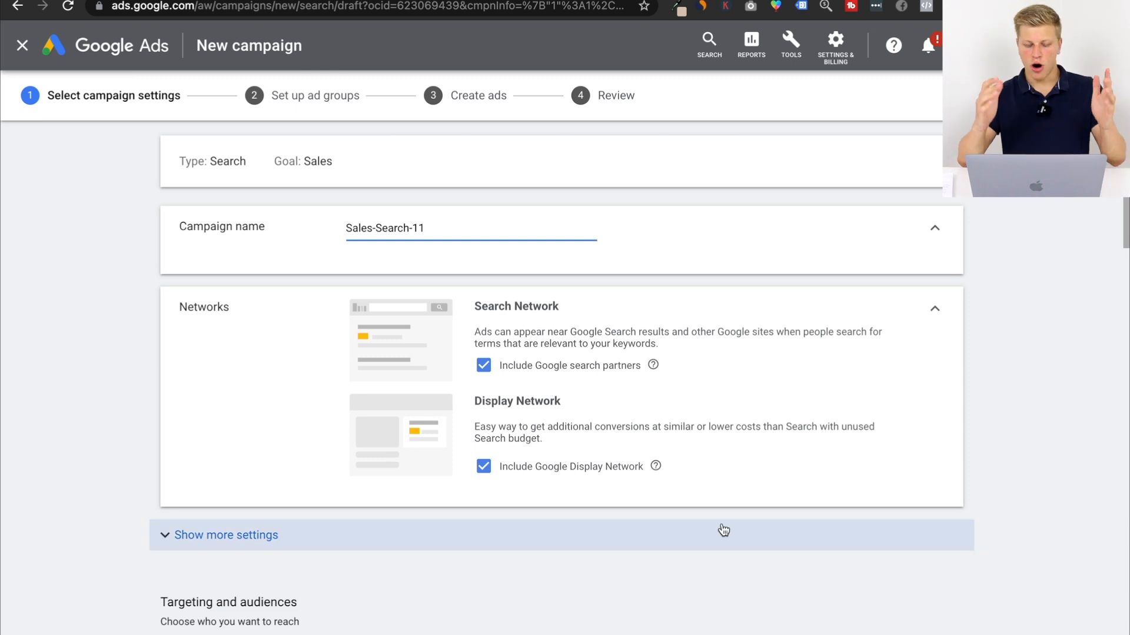
left_click(483, 471)
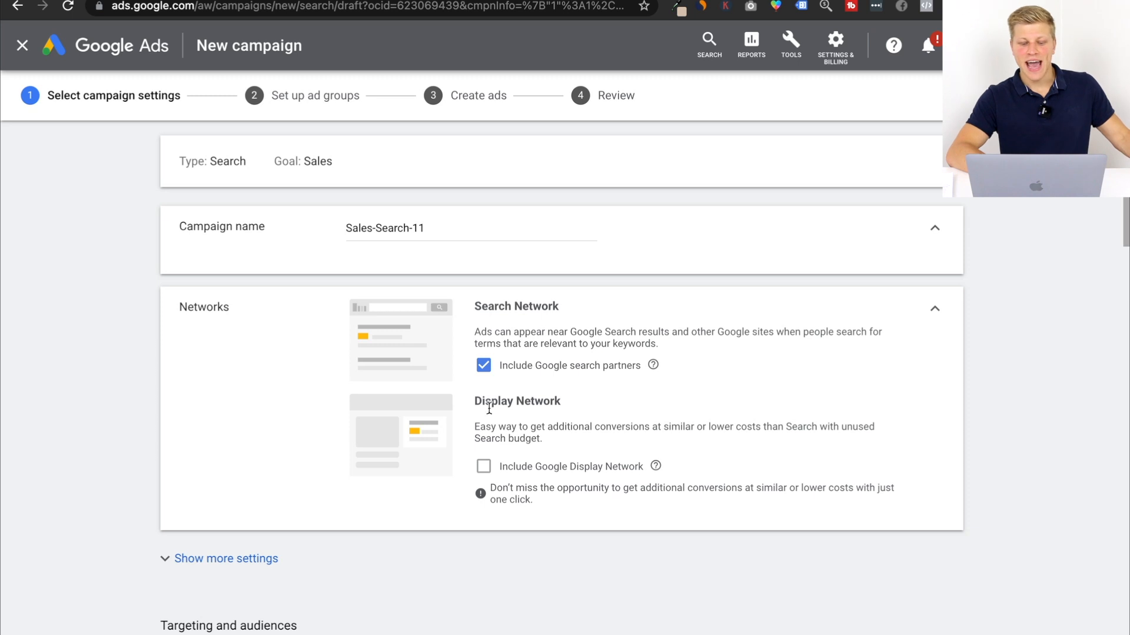
Search the campaign's audiences for "in a relationship" and add the In a relationship detailed demographic.
scroll(31, 398, "down", 3)
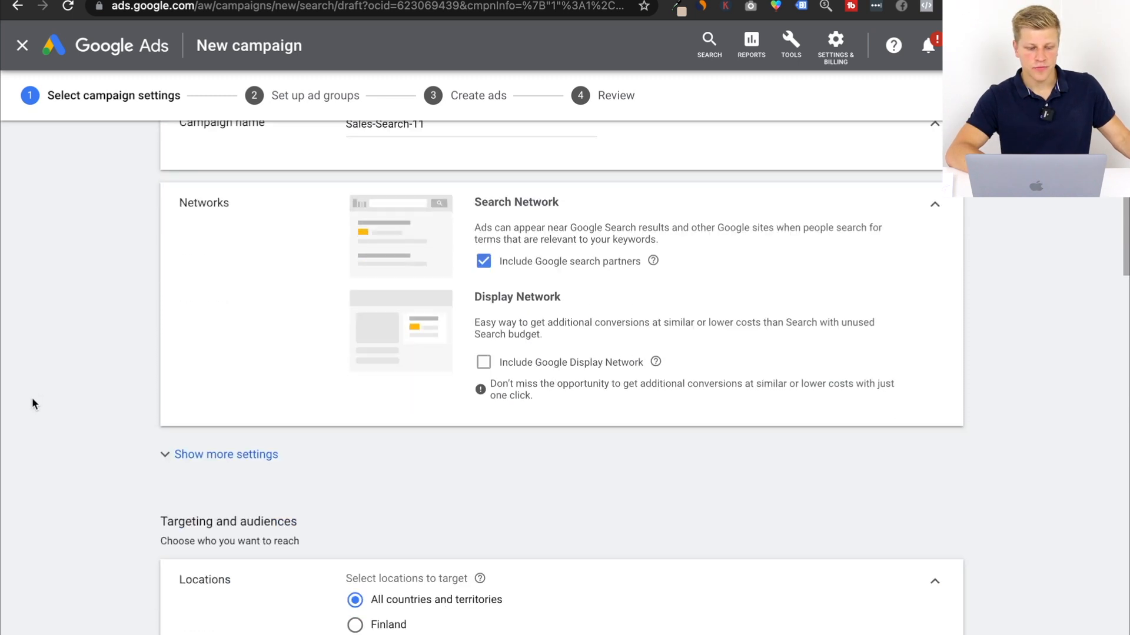
scroll(32, 403, "down", 4)
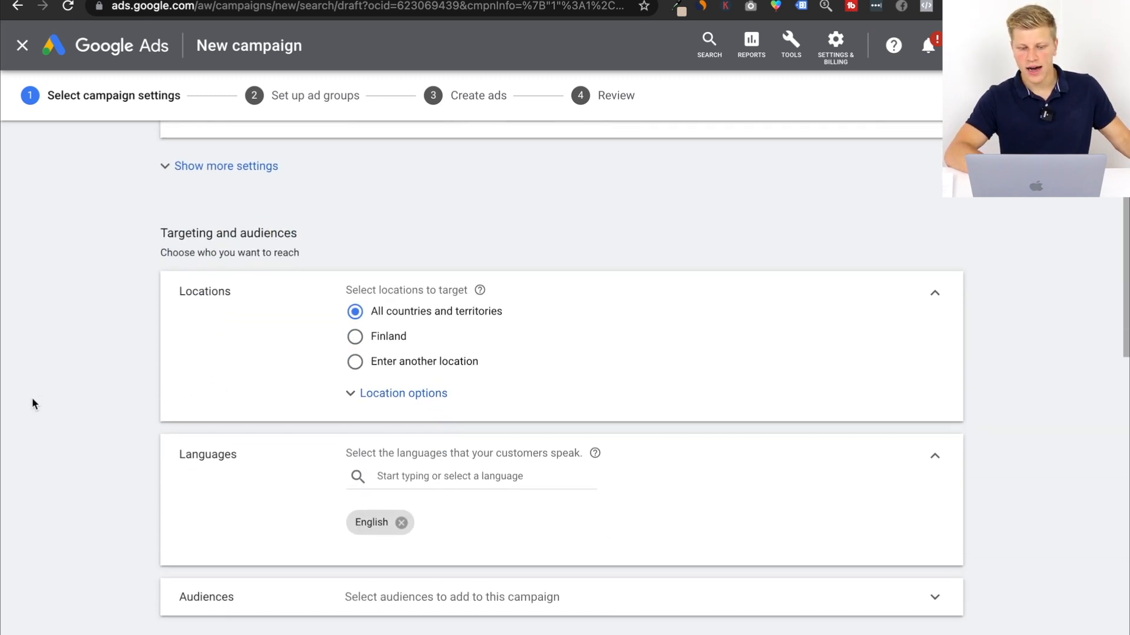
scroll(44, 385, "down", 3)
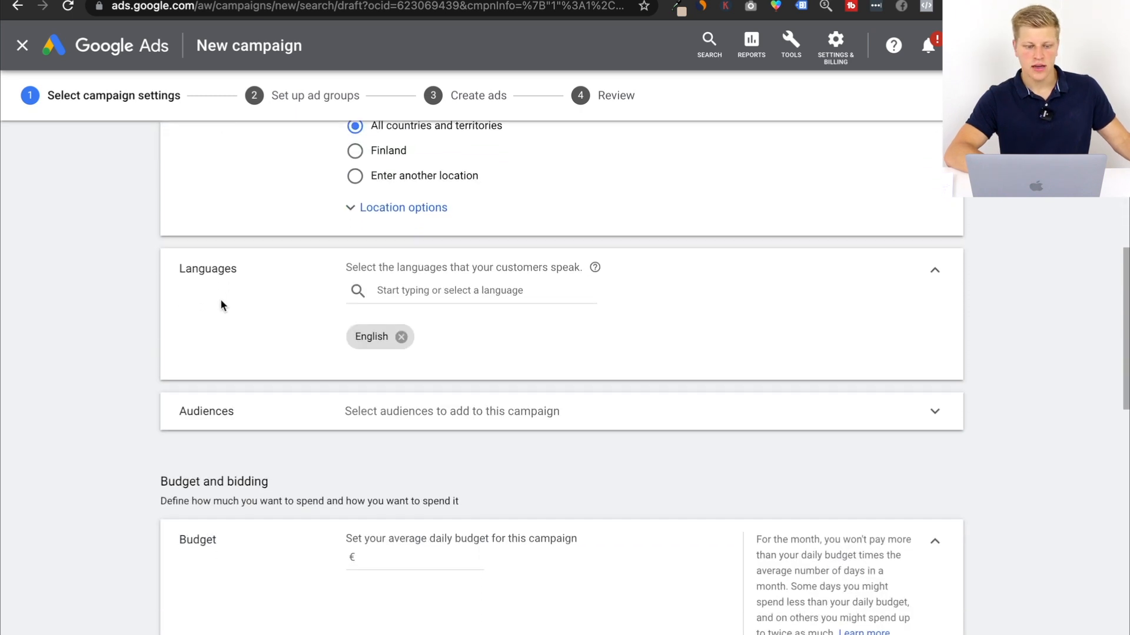
scroll(88, 326, "down", 2)
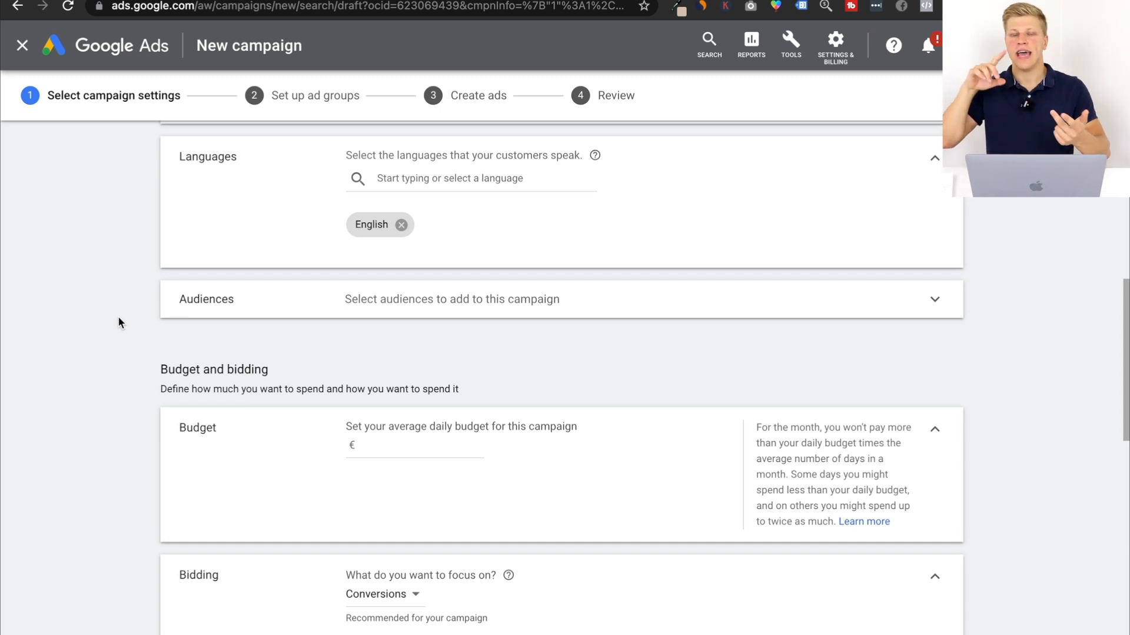
left_click(176, 309)
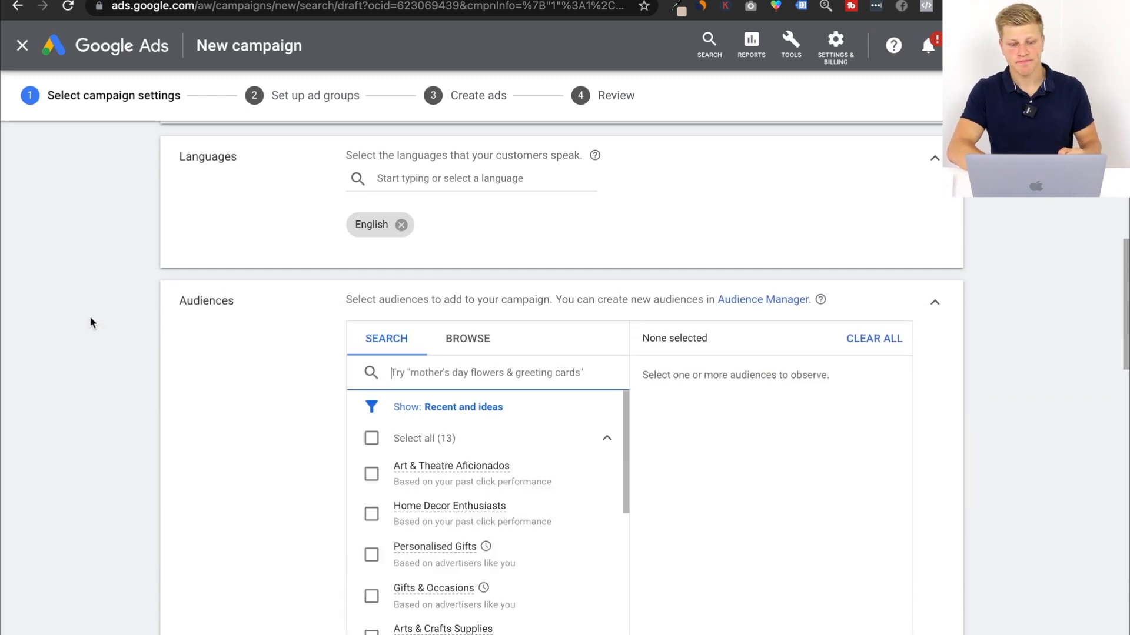
scroll(89, 316, "down", 2)
scroll(89, 316, "down", 1)
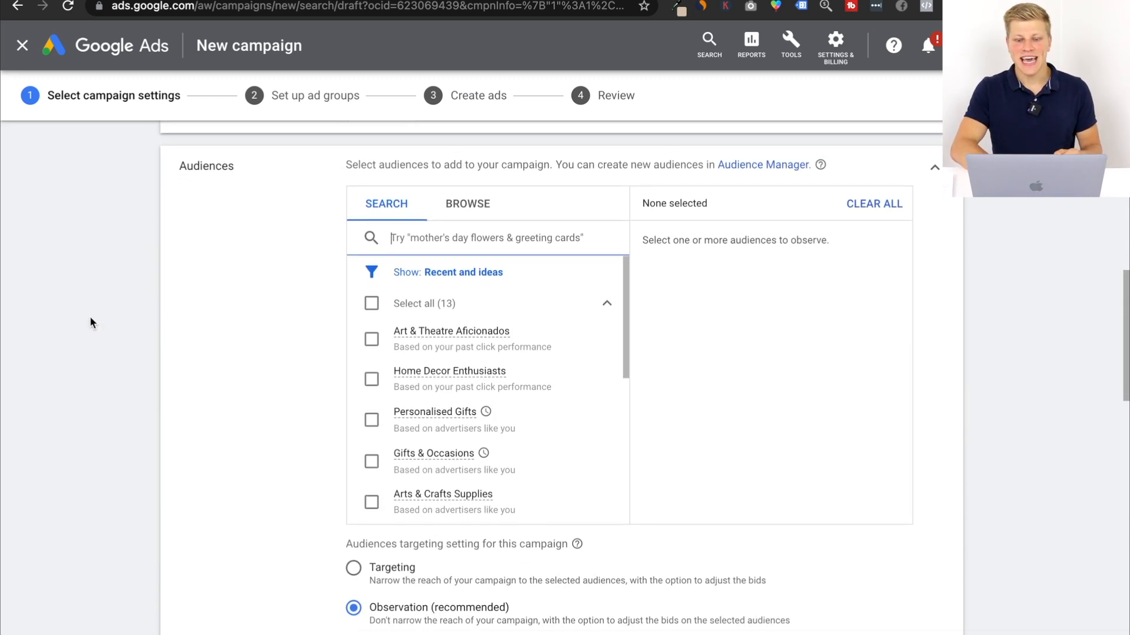
scroll(91, 318, "down", 1)
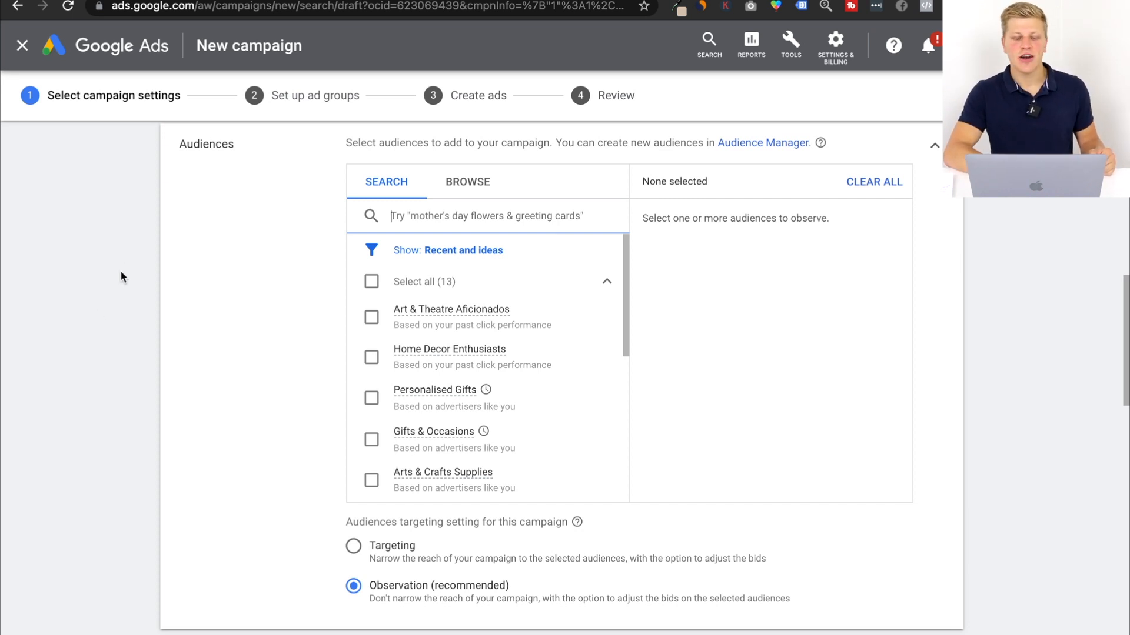
scroll(123, 277, "up", 1)
scroll(123, 277, "down", 1)
scroll(123, 277, "down", 1)
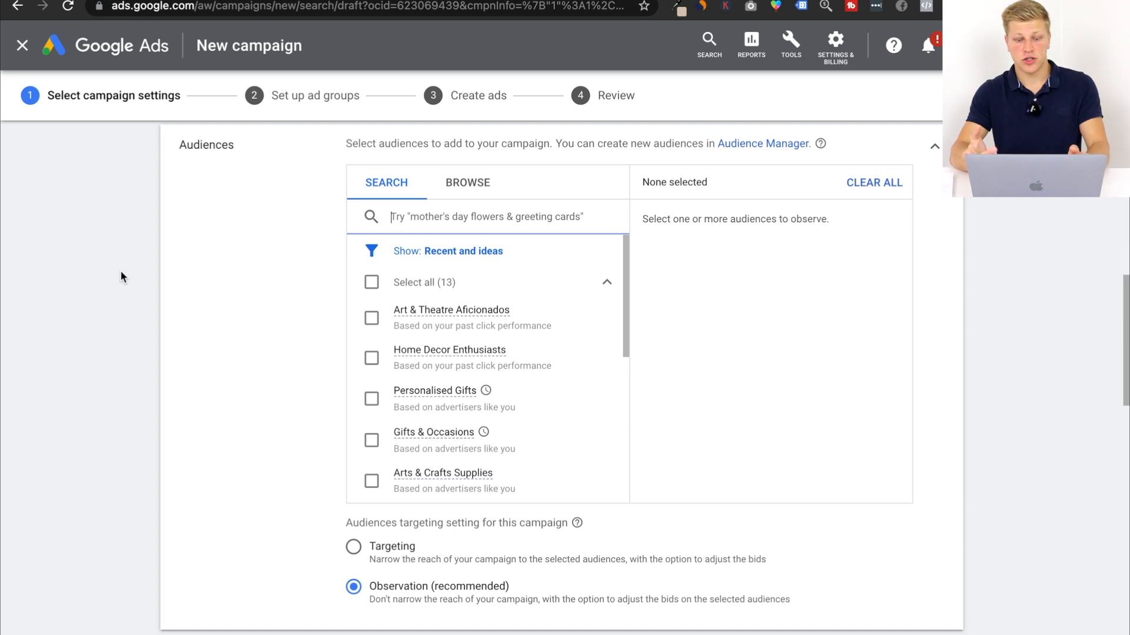
type("in ")
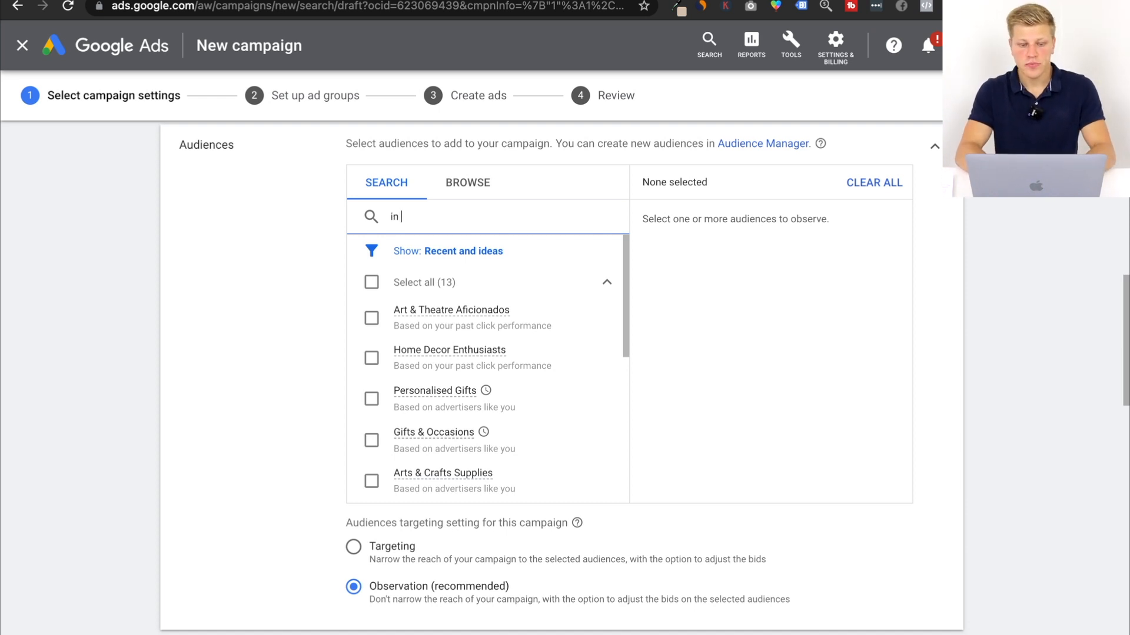
type("a relationship")
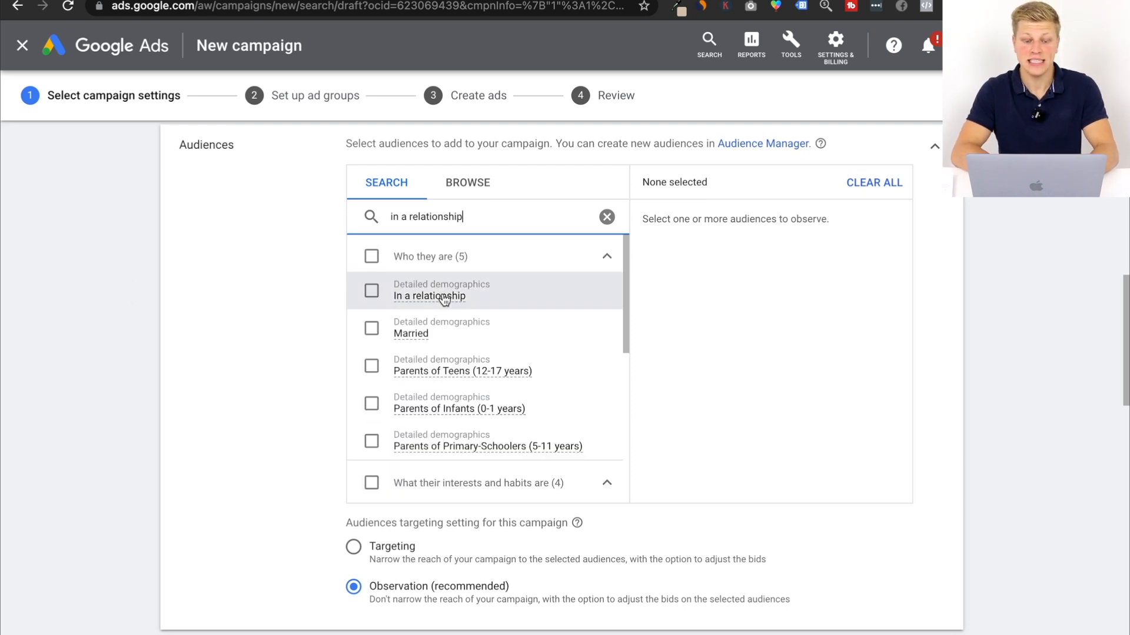
left_click(371, 290)
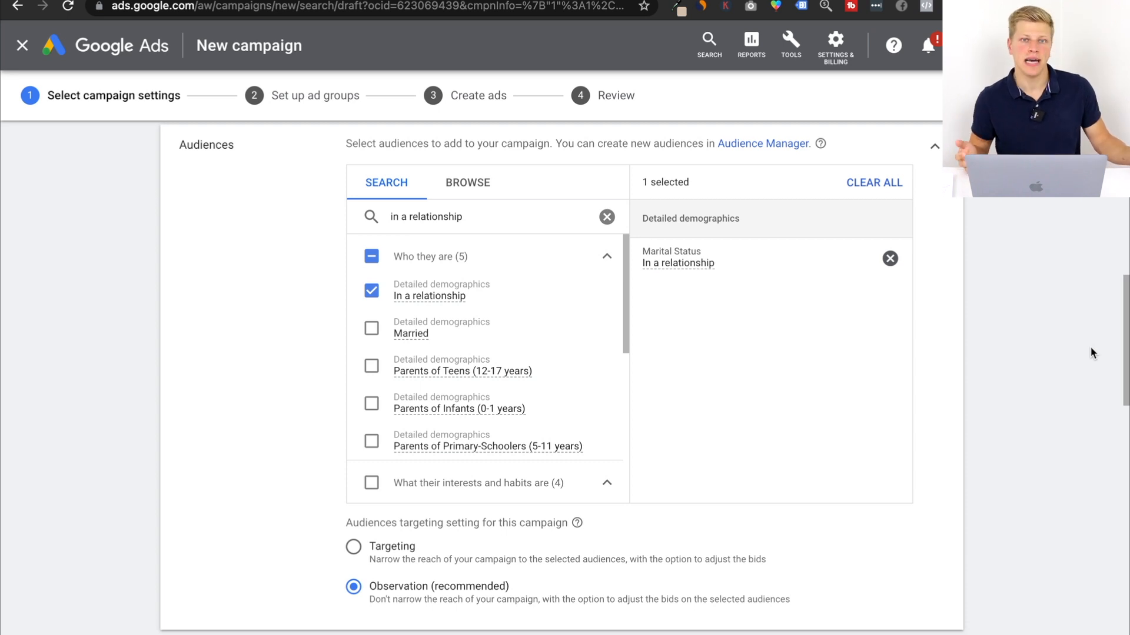
Search the audiences for "pet" and add the Pet Supplies in-market audience.
left_click(607, 216)
left_click(517, 223)
type("pet")
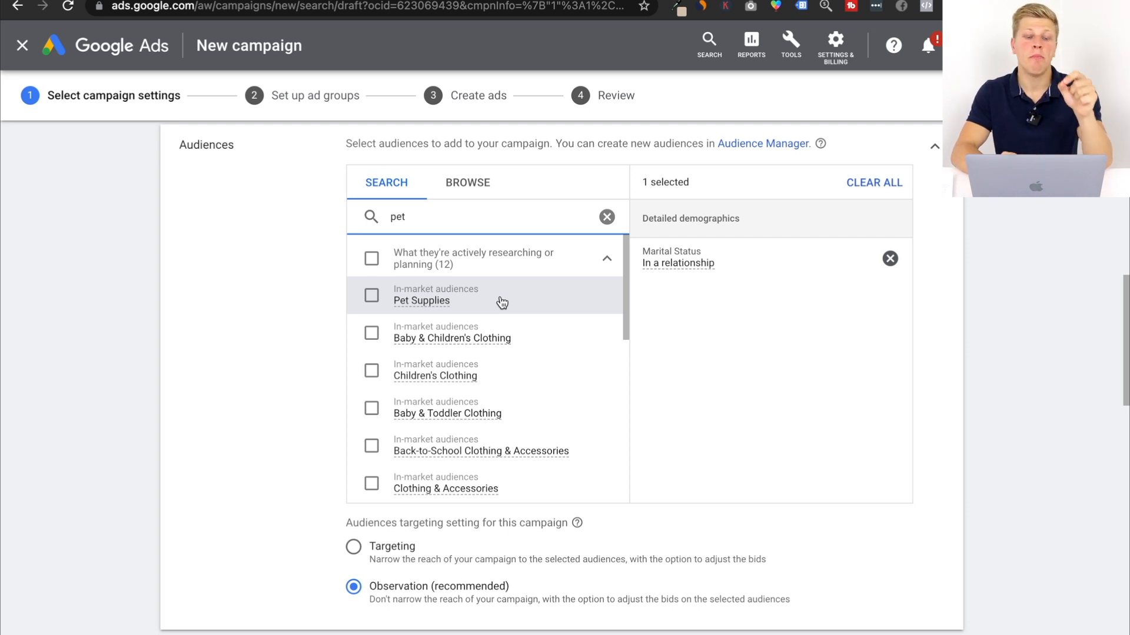
left_click(370, 296)
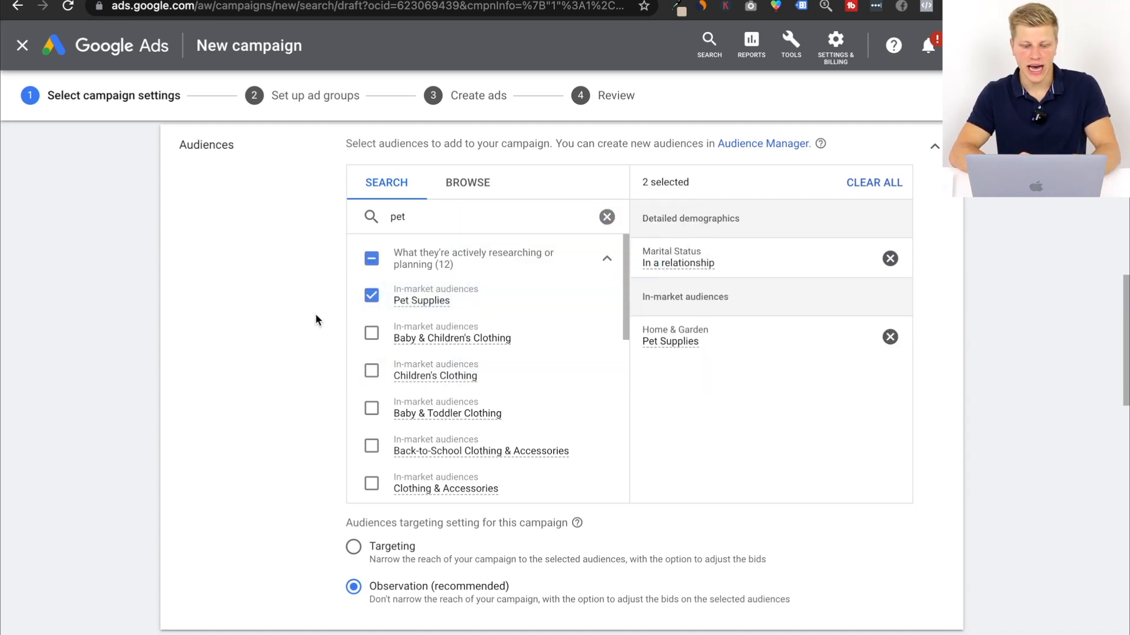
Search the audiences for "baby", look over the suggestions and clear the search.
left_click(607, 217)
left_click(606, 217)
type("baby")
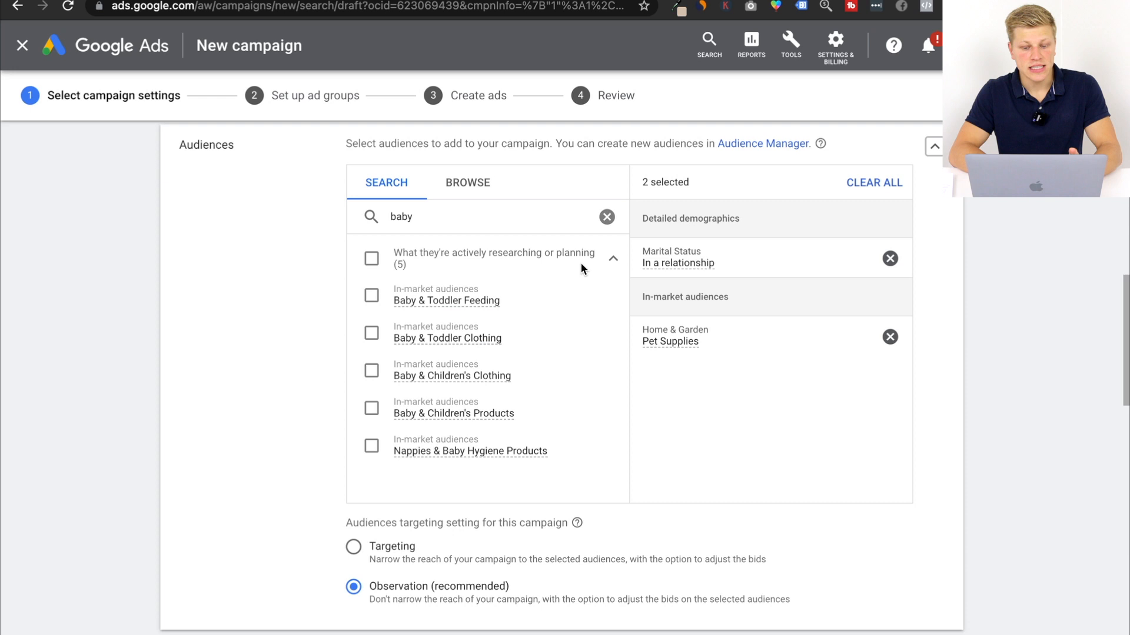
left_click(606, 223)
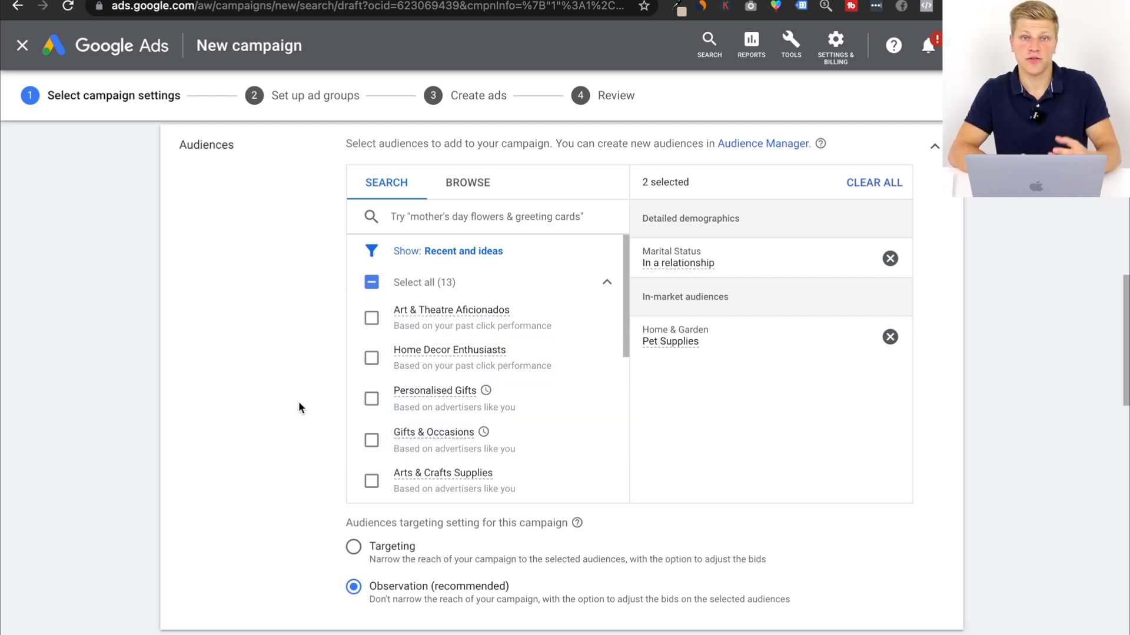
Browse the audience categories, examining the detailed demographics and the affinity interests and habits.
scroll(299, 403, "down", 1)
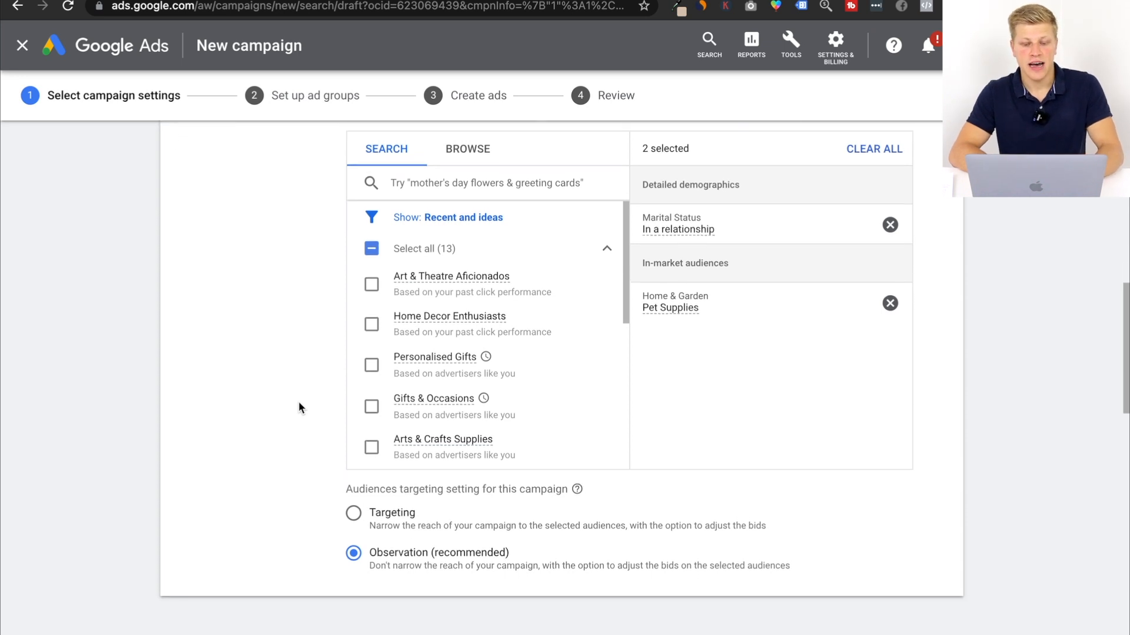
scroll(299, 402, "down", 2)
scroll(298, 402, "up", 2)
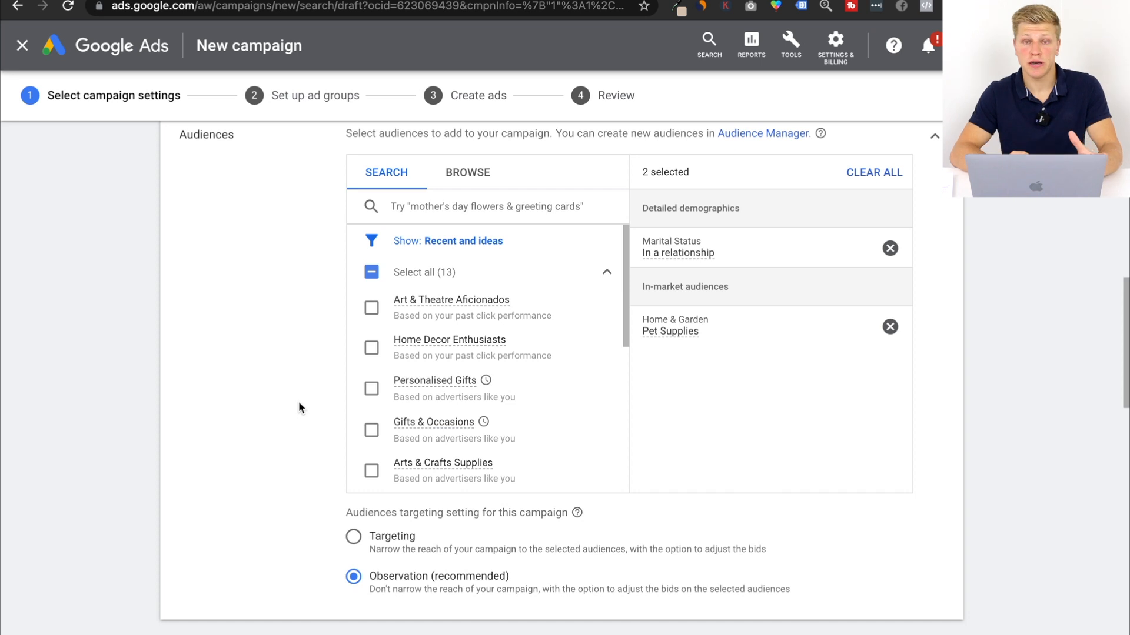
scroll(299, 402, "down", 1)
scroll(299, 403, "up", 1)
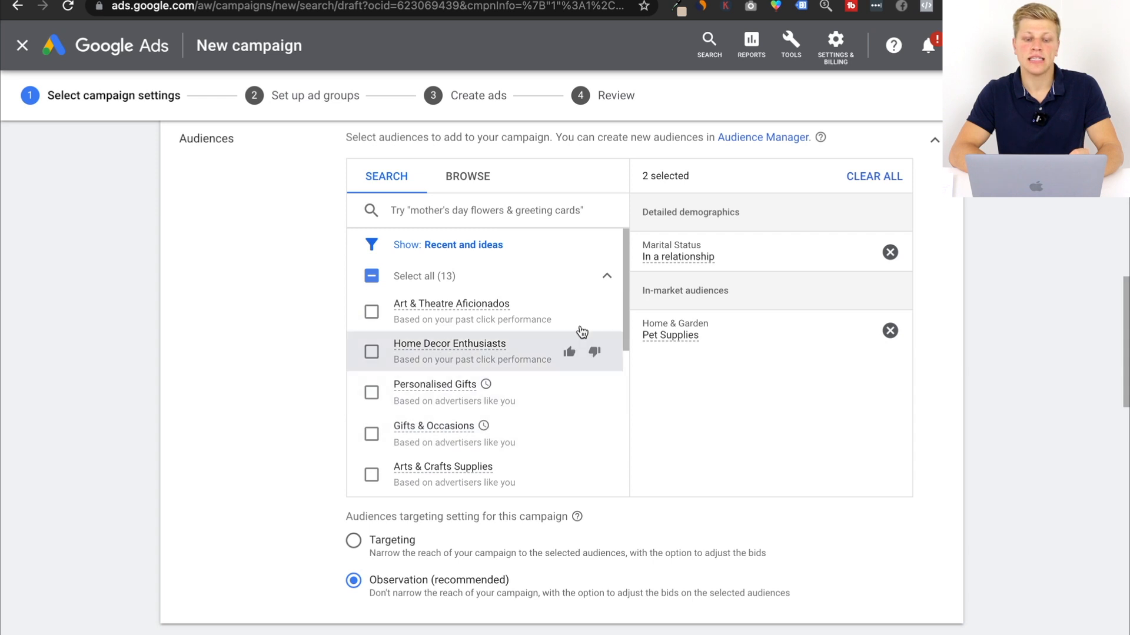
left_click(480, 173)
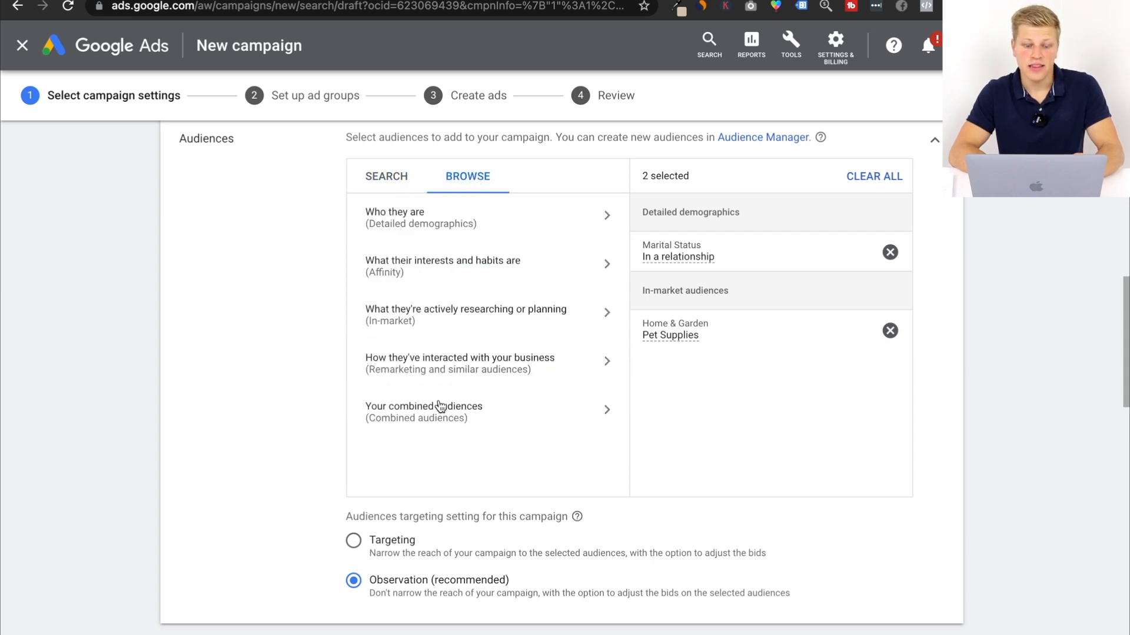
left_click(447, 221)
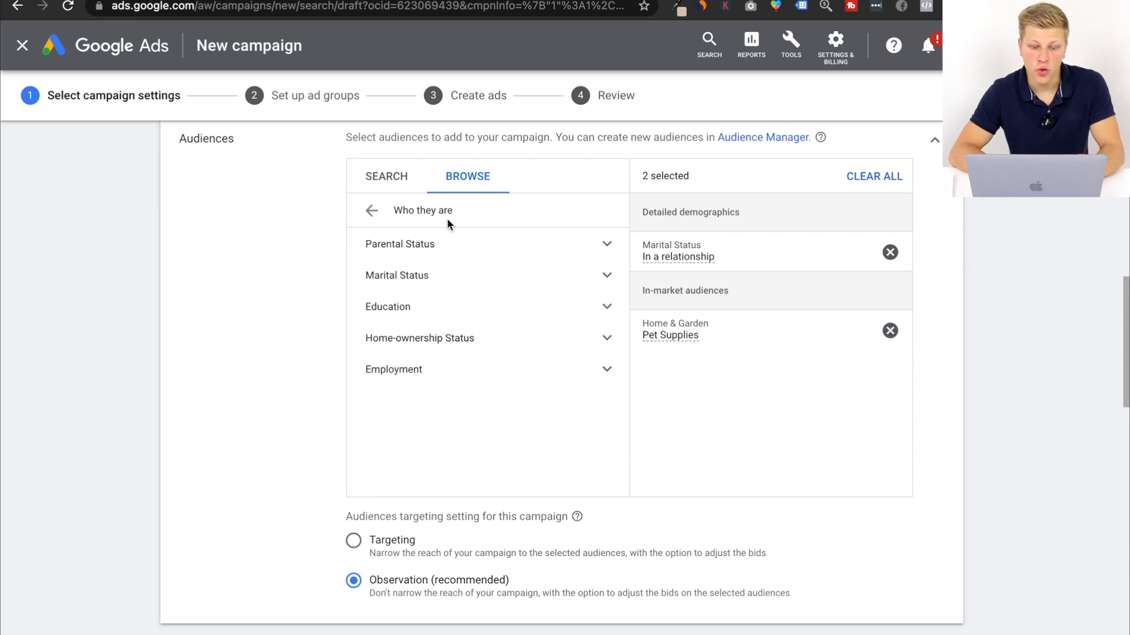
left_click(372, 210)
left_click(437, 280)
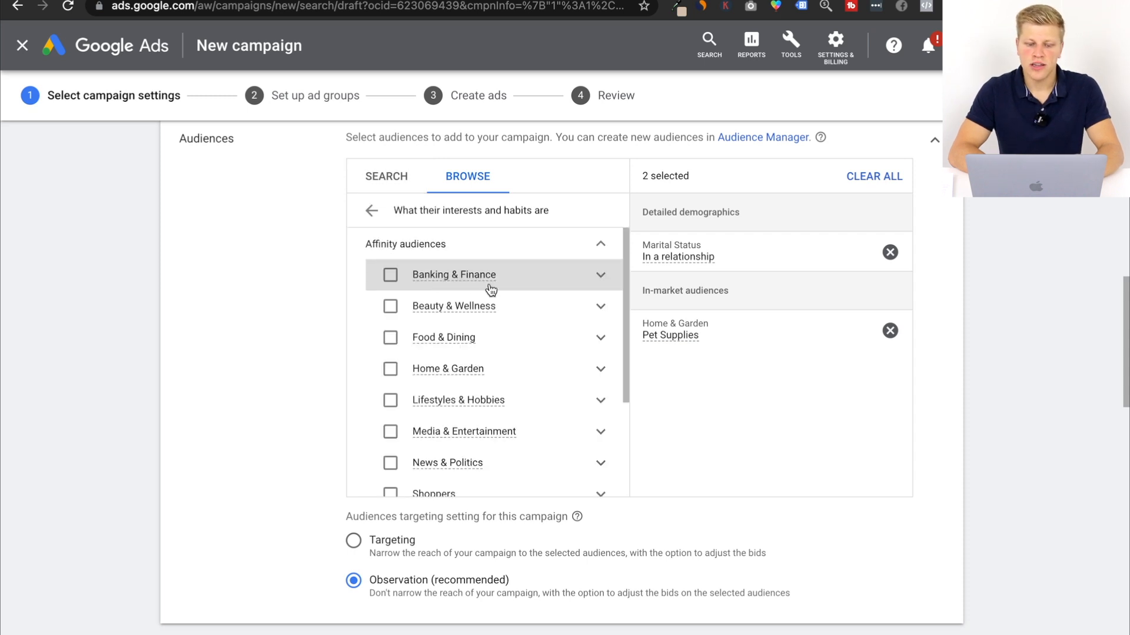
scroll(469, 406, "down", 2)
scroll(465, 377, "up", 1)
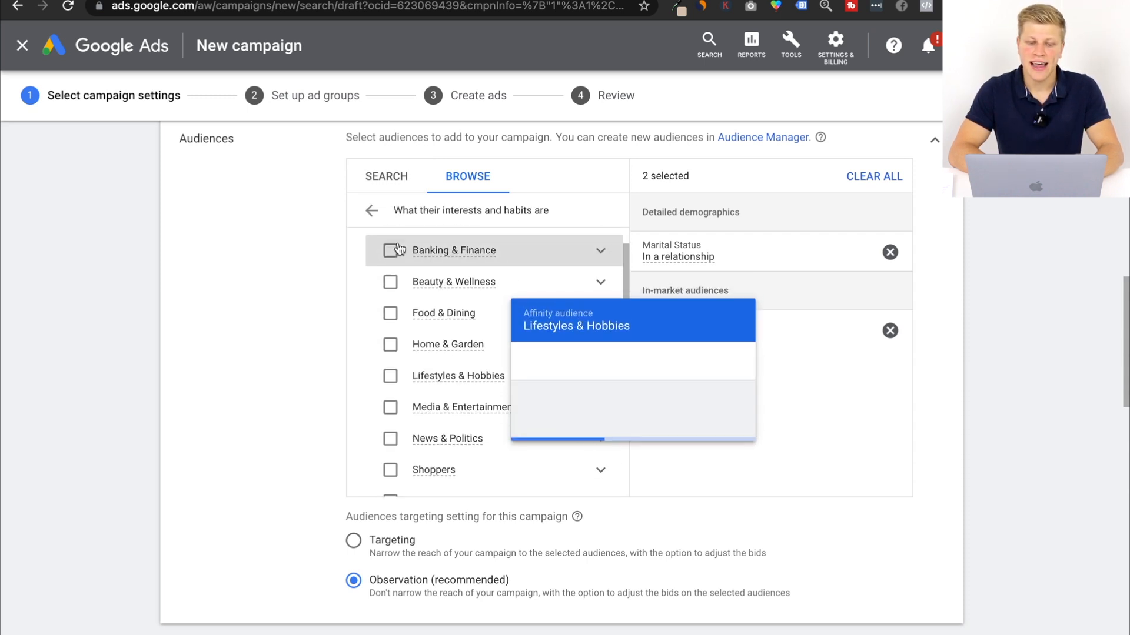
left_click(372, 211)
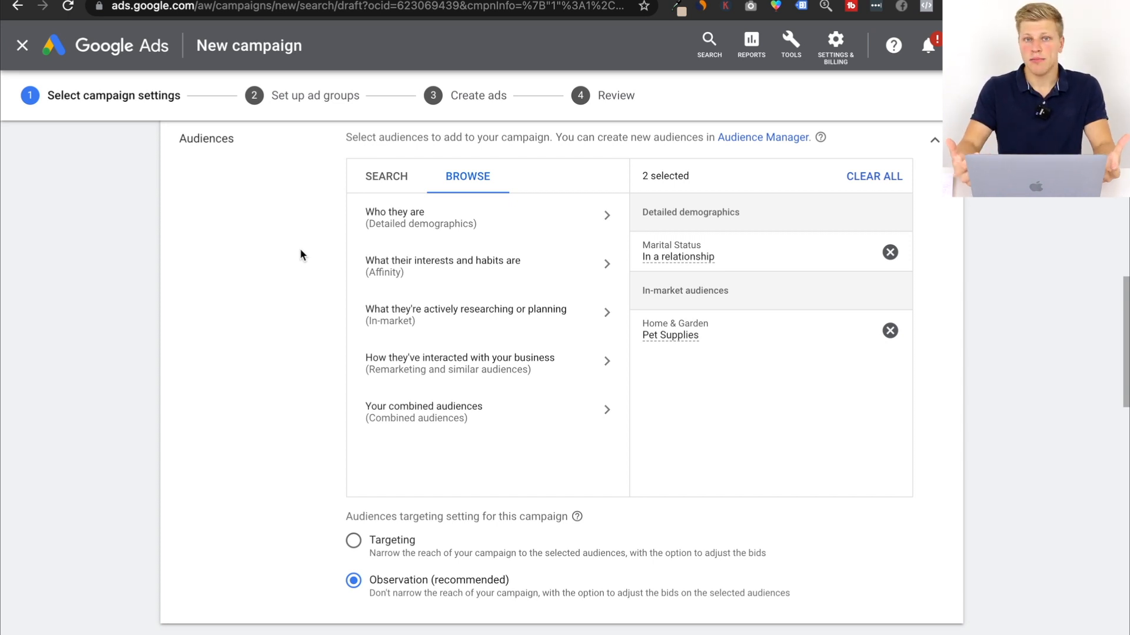
Set the campaign's average daily budget to €20.
scroll(300, 255, "down", 3)
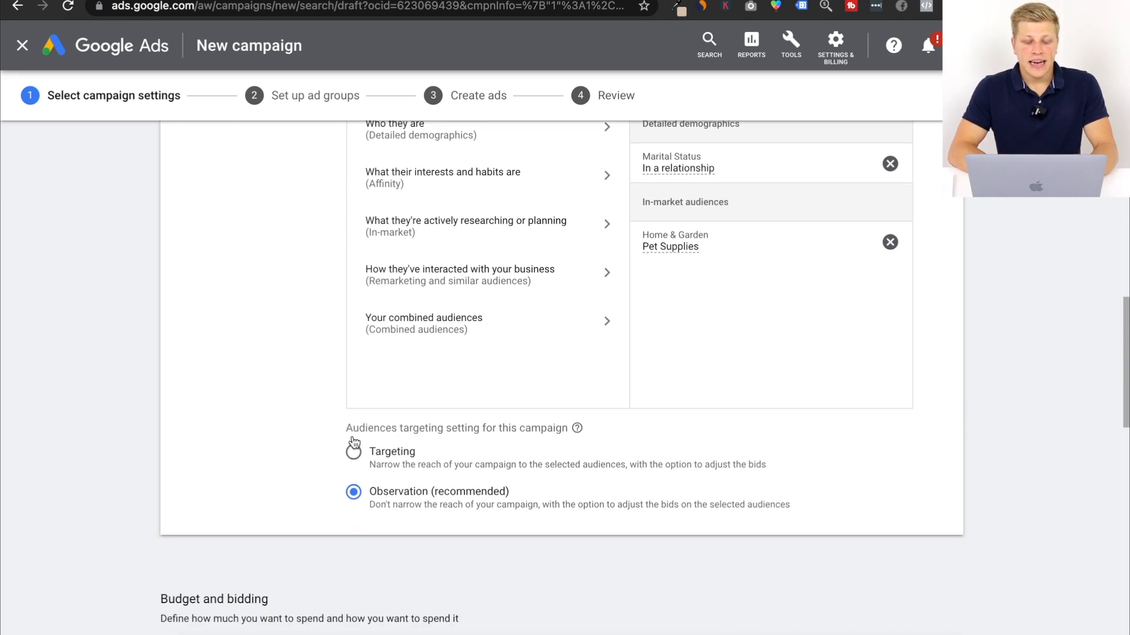
scroll(249, 223, "up", 1)
scroll(250, 224, "down", 2)
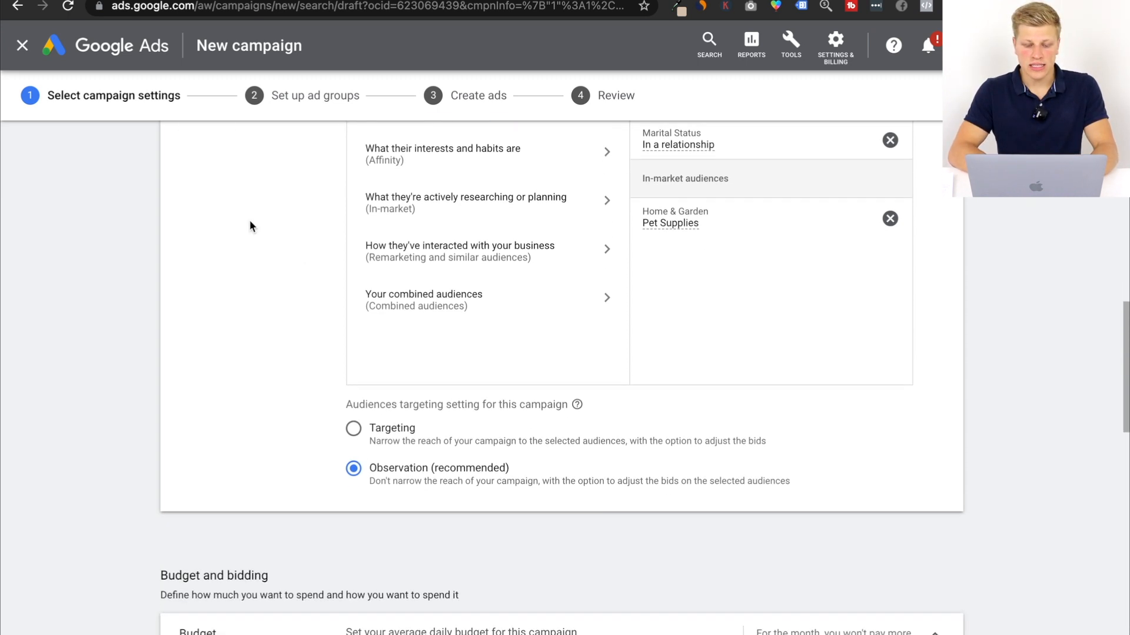
scroll(409, 471, "down", 2)
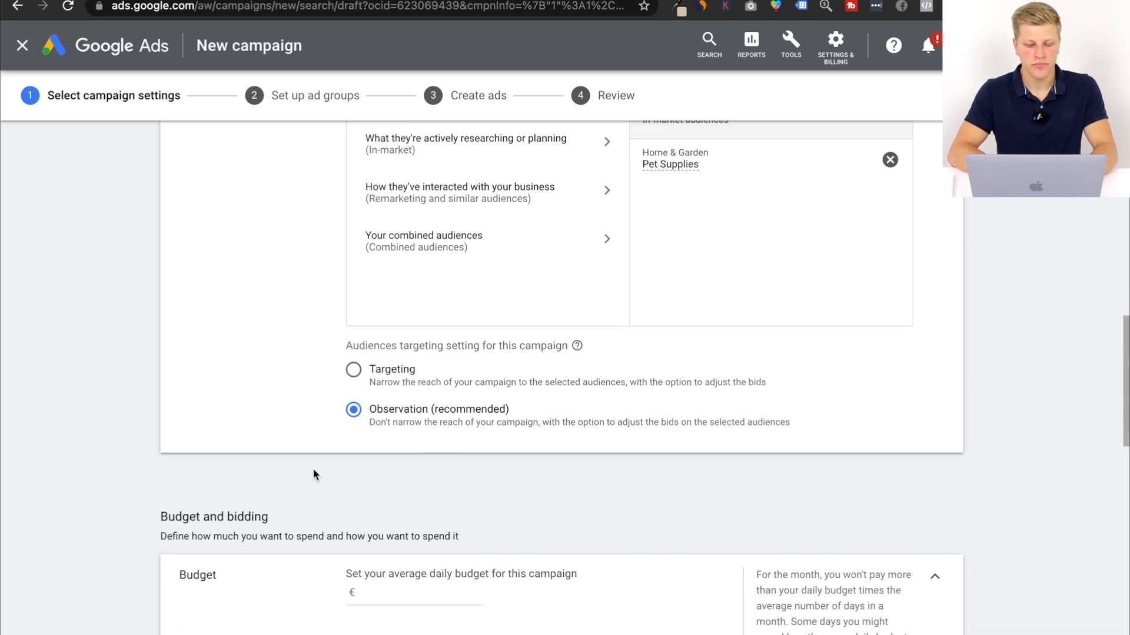
scroll(314, 471, "down", 5)
left_click(381, 394)
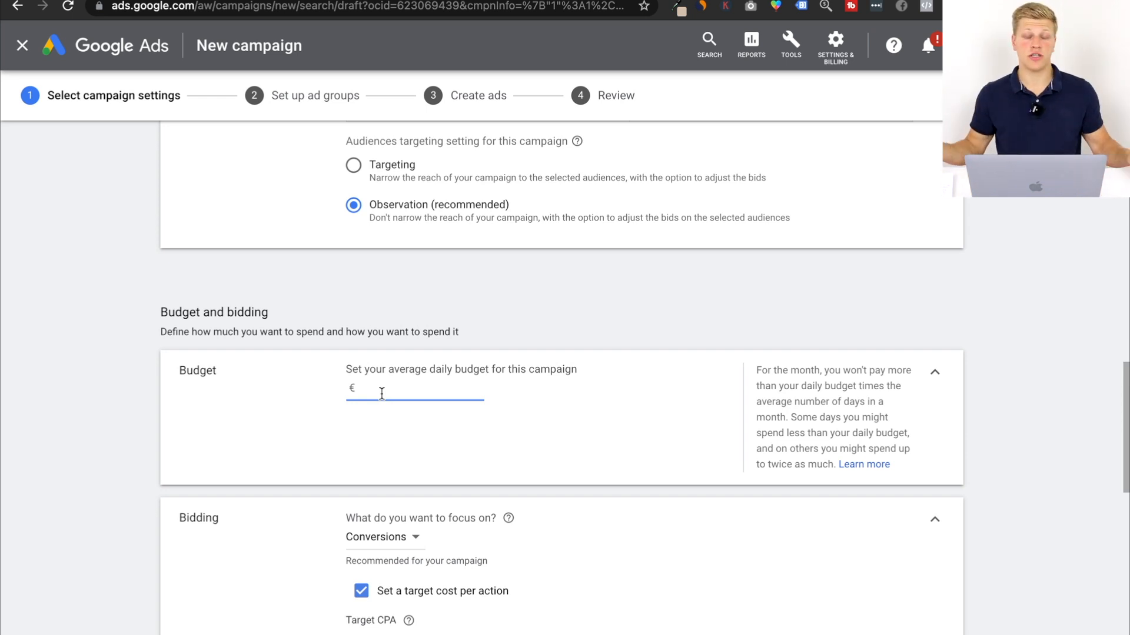
type("20")
left_click(377, 319)
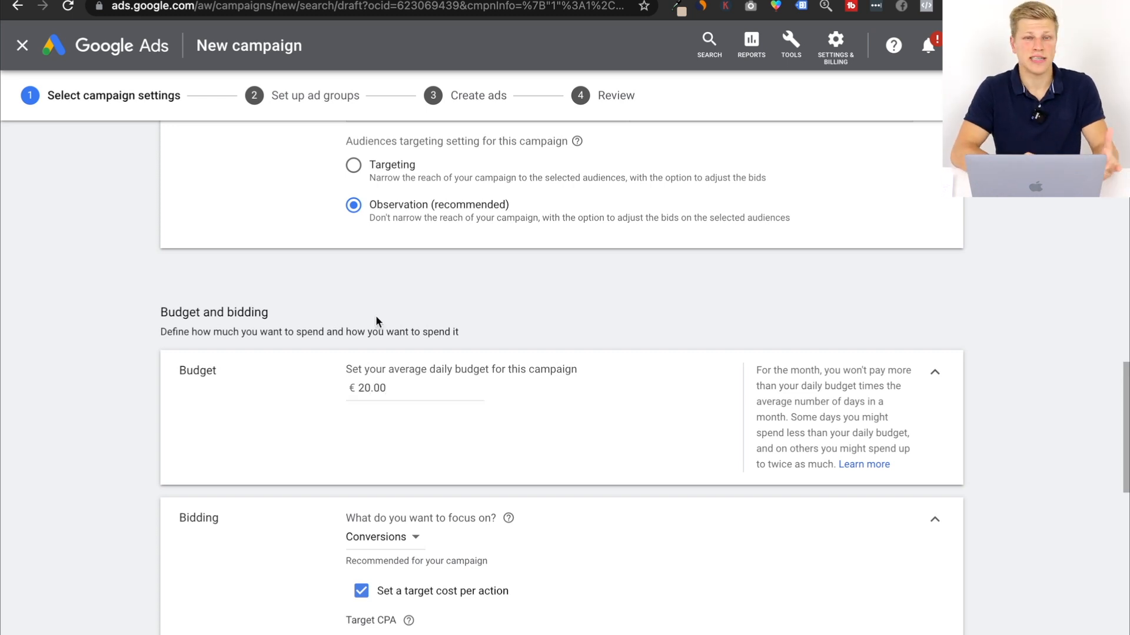
scroll(376, 320, "down", 5)
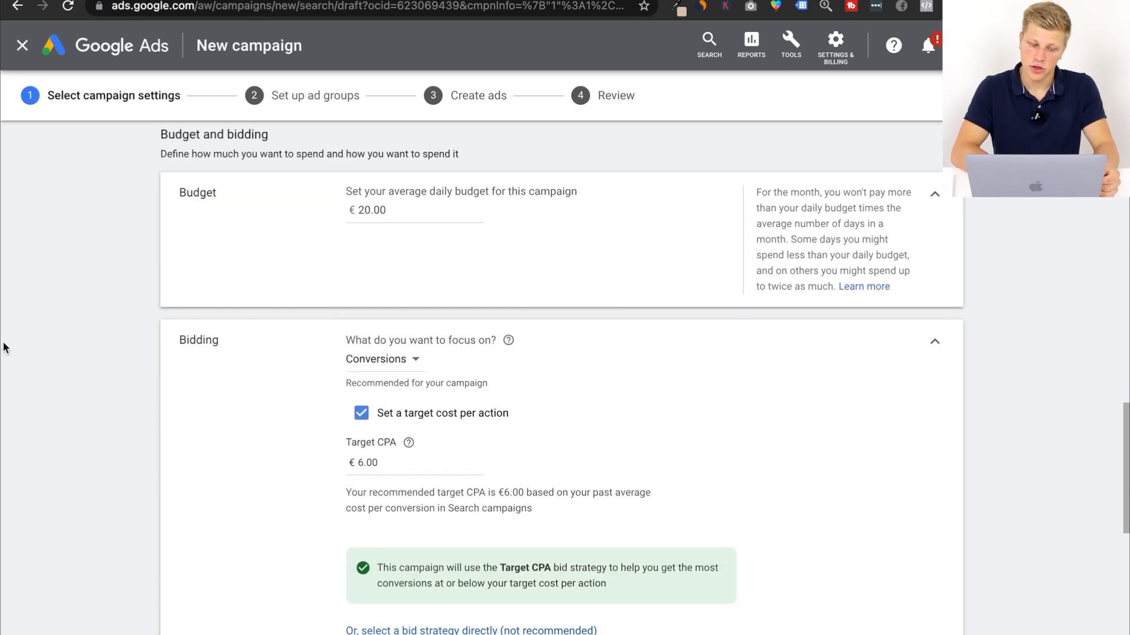
Turn off the target cost per action in the campaign's Conversions bidding.
scroll(3, 348, "up", 1)
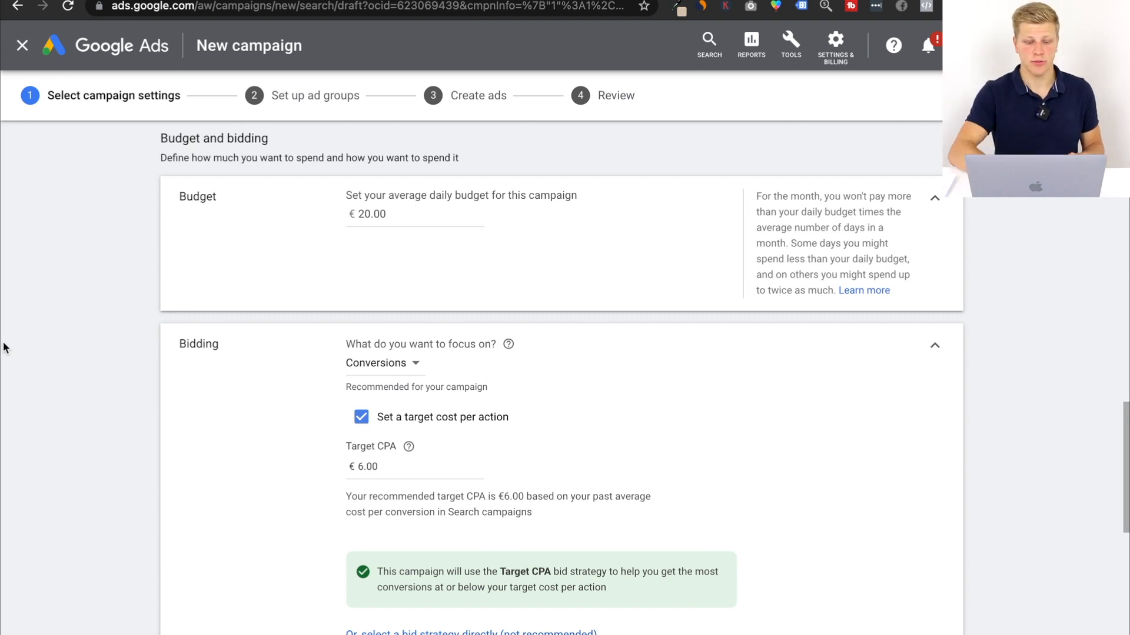
scroll(5, 347, "down", 3)
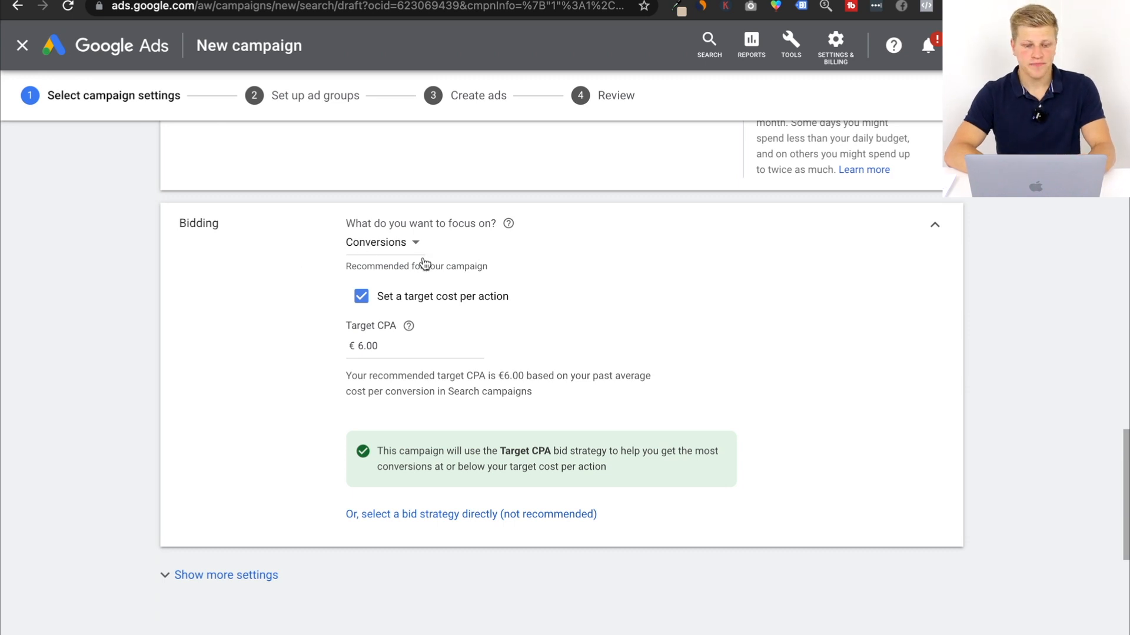
left_click(361, 297)
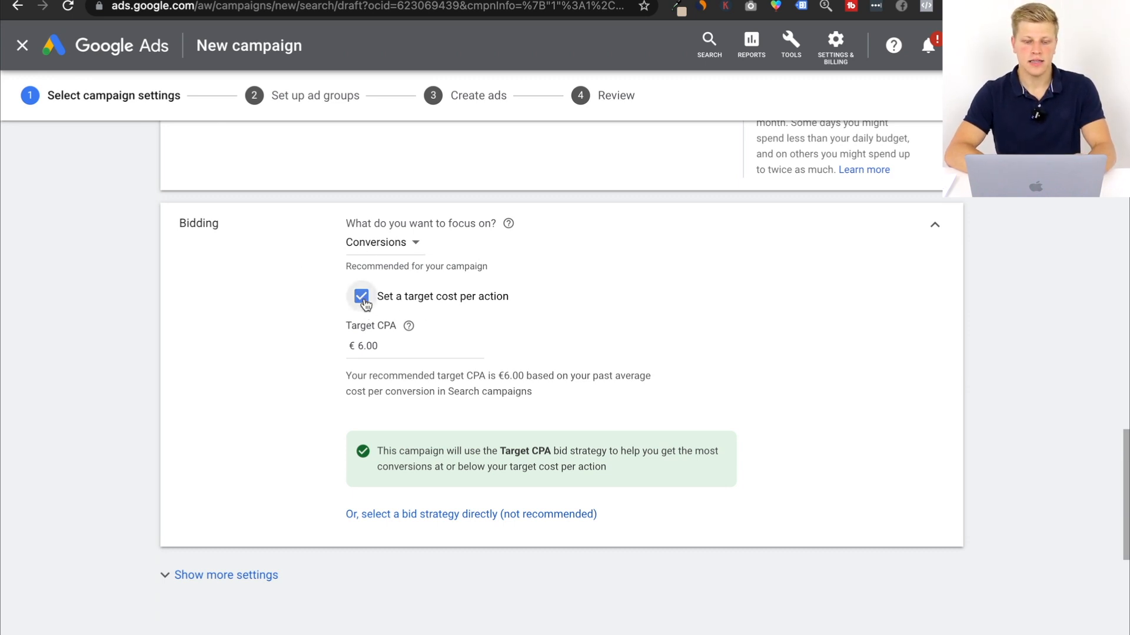
scroll(470, 306, "up", 12)
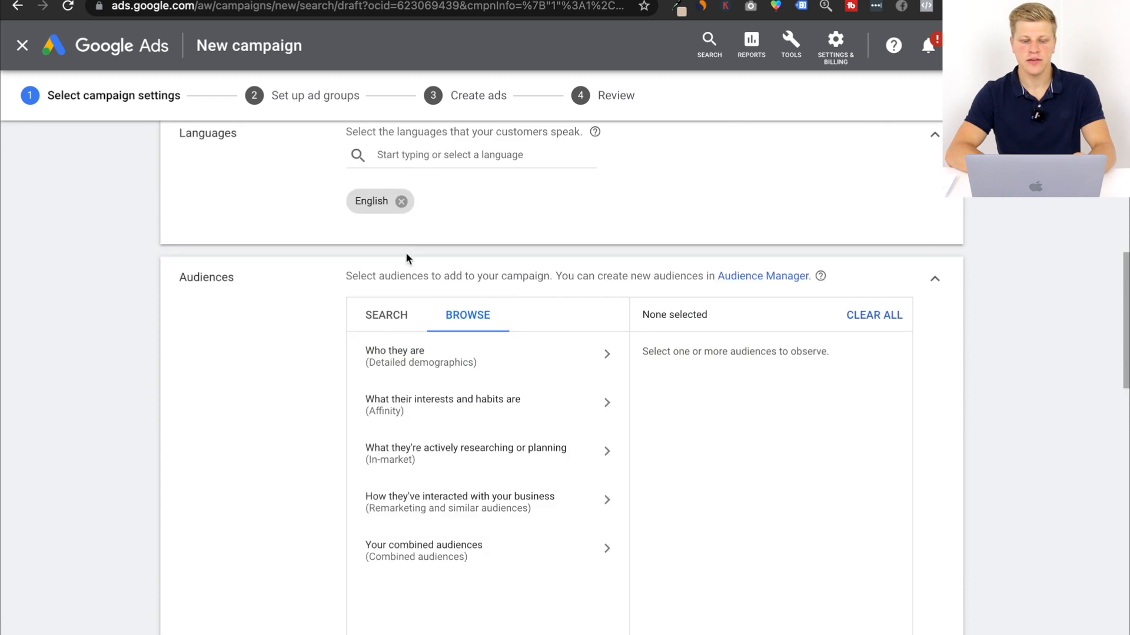
scroll(297, 335, "down", 10)
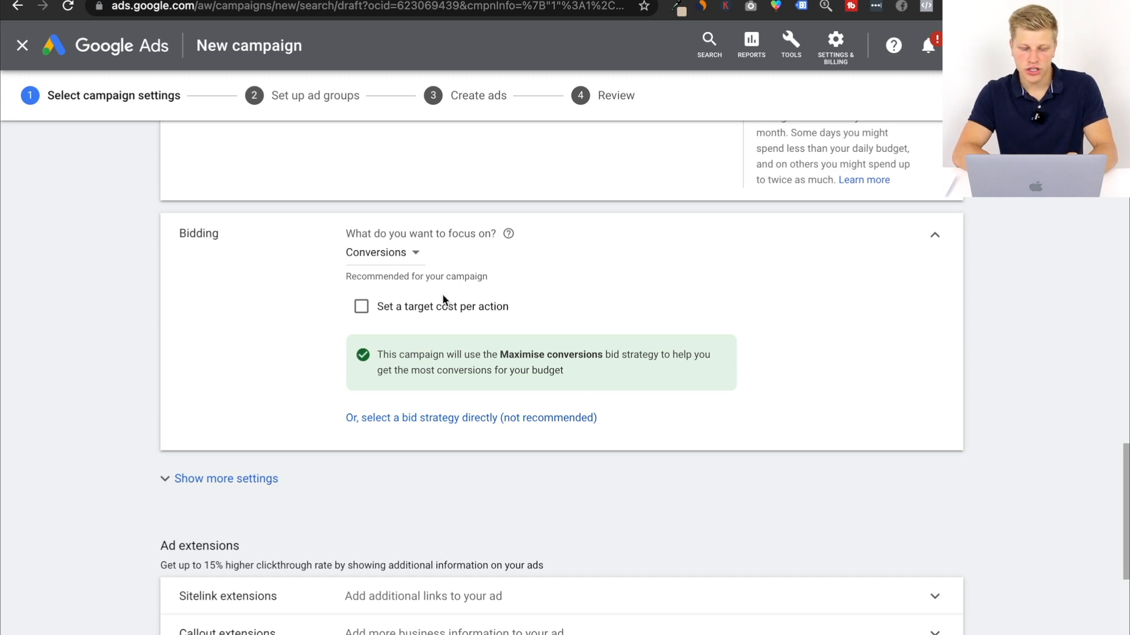
Examine the ad extensions section, including its description and the available extension types.
scroll(91, 396, "down", 4)
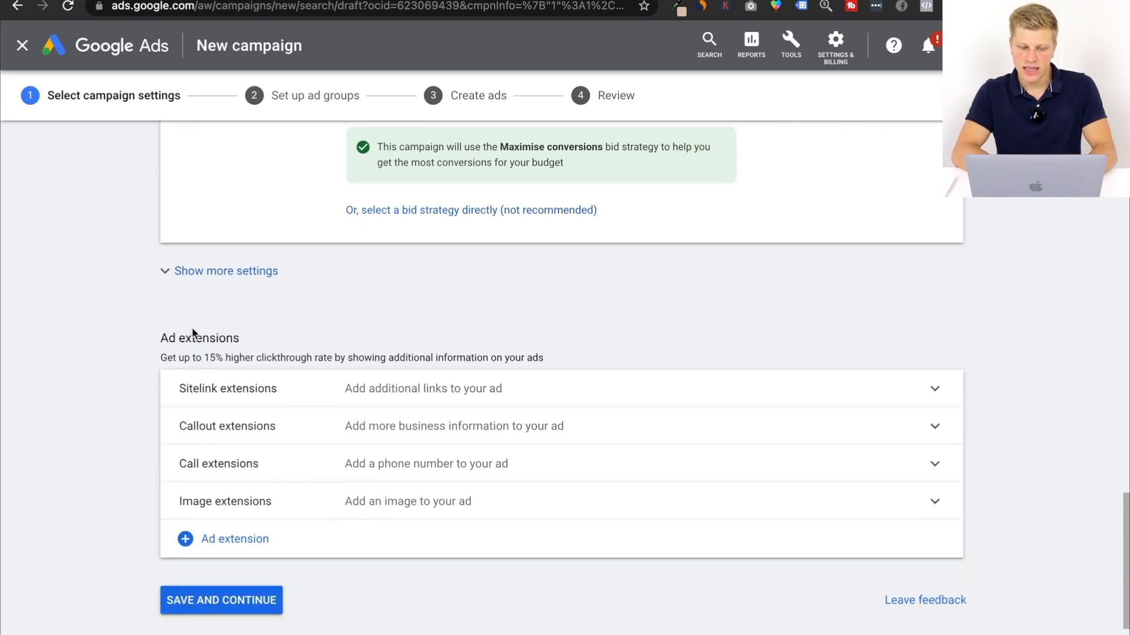
left_click_drag(166, 340, 242, 338)
left_click(246, 338)
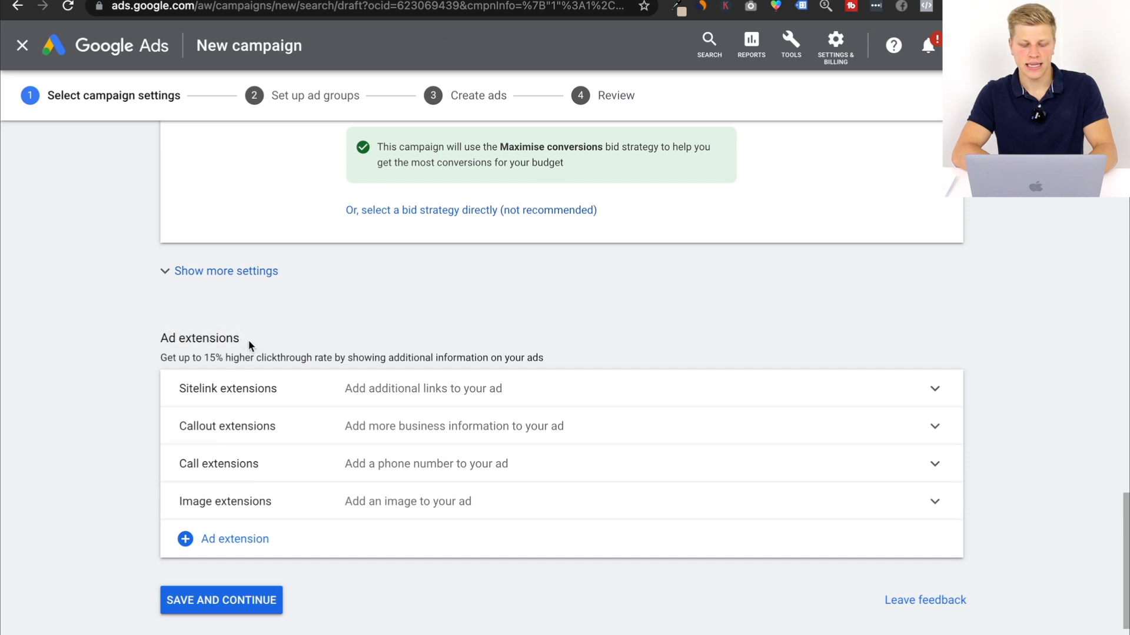
scroll(107, 361, "down", 2)
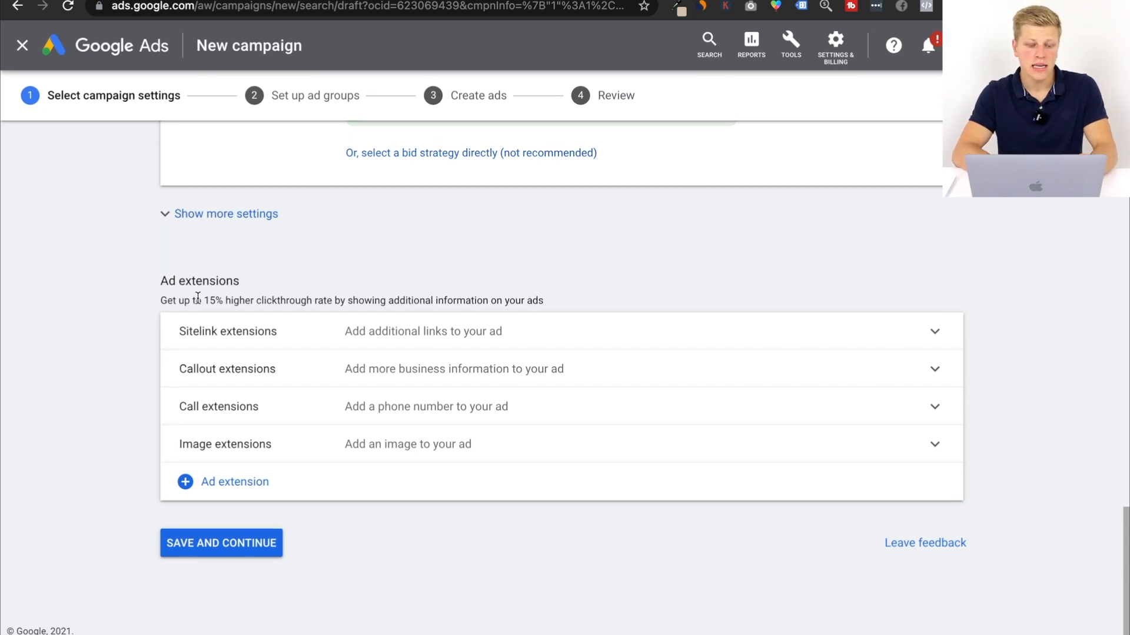
left_click_drag(164, 300, 249, 299)
left_click(219, 299)
left_click(252, 298)
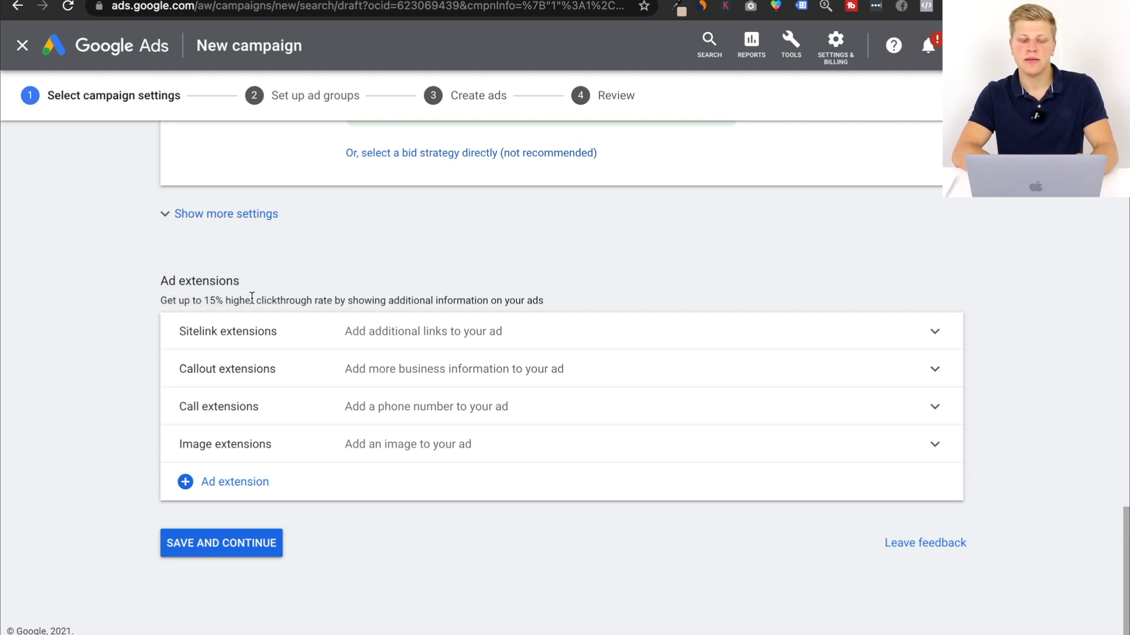
left_click_drag(340, 300, 218, 301)
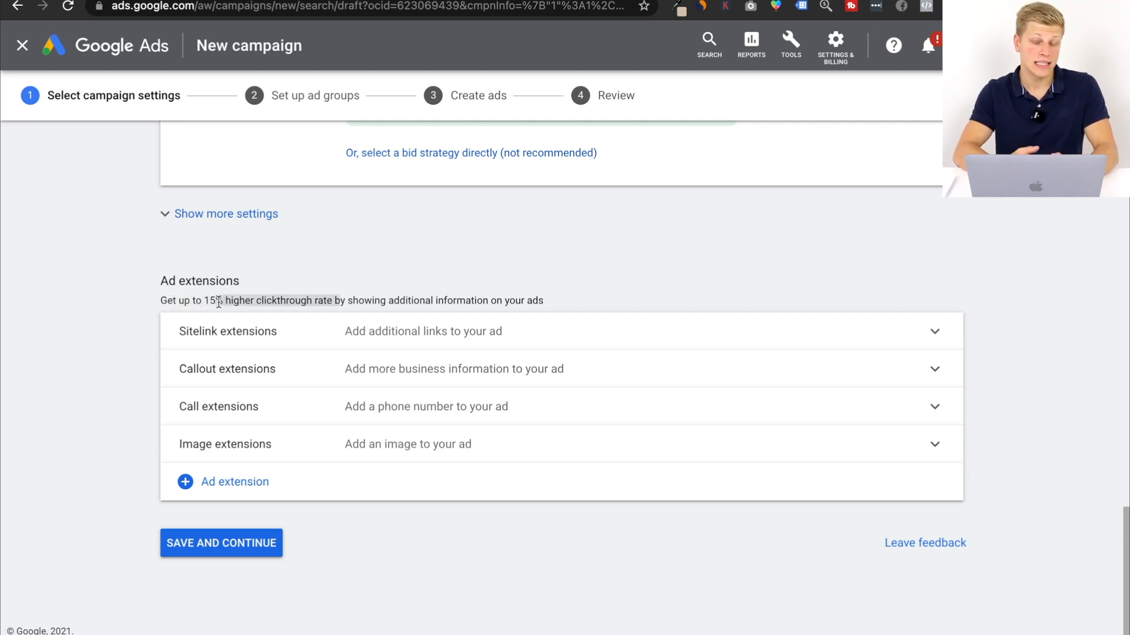
left_click(419, 303)
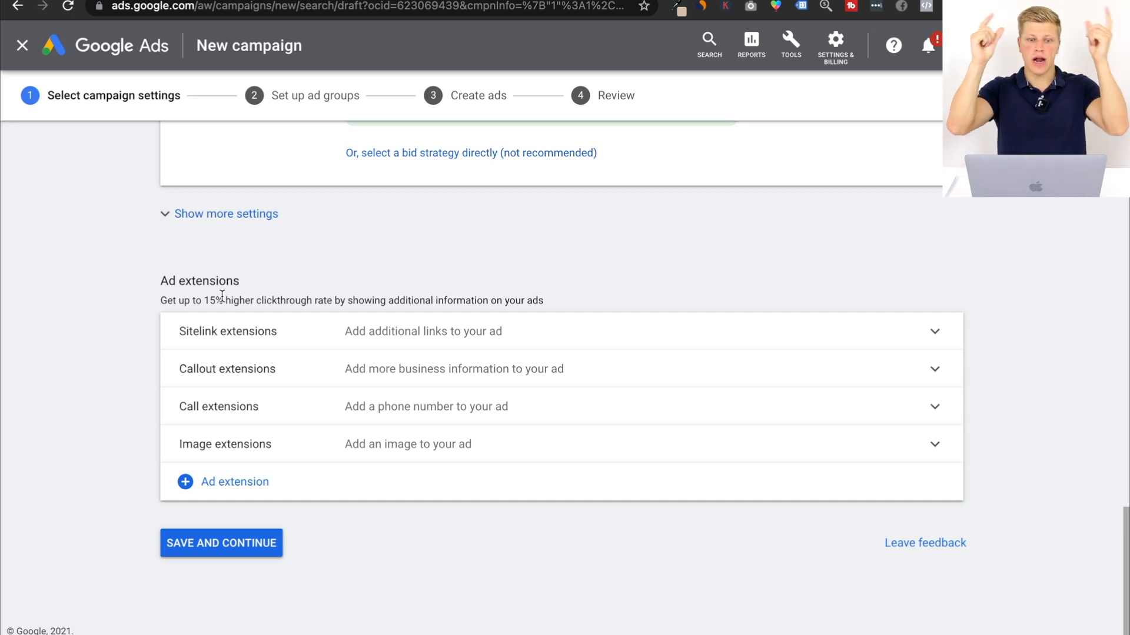
Search Google for "turnedyellow" in a separate browser tab and examine the ads and organic listings.
key("super+t")
type("turnedyellow.c")
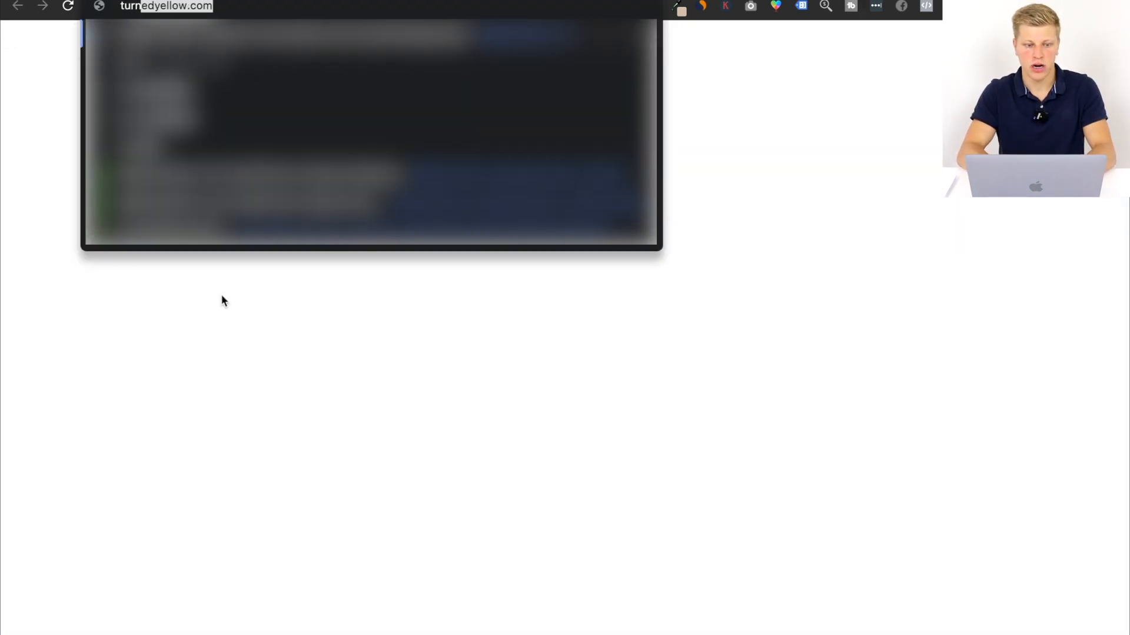
key("BackSpace")
key("BackSpace")
key("Return")
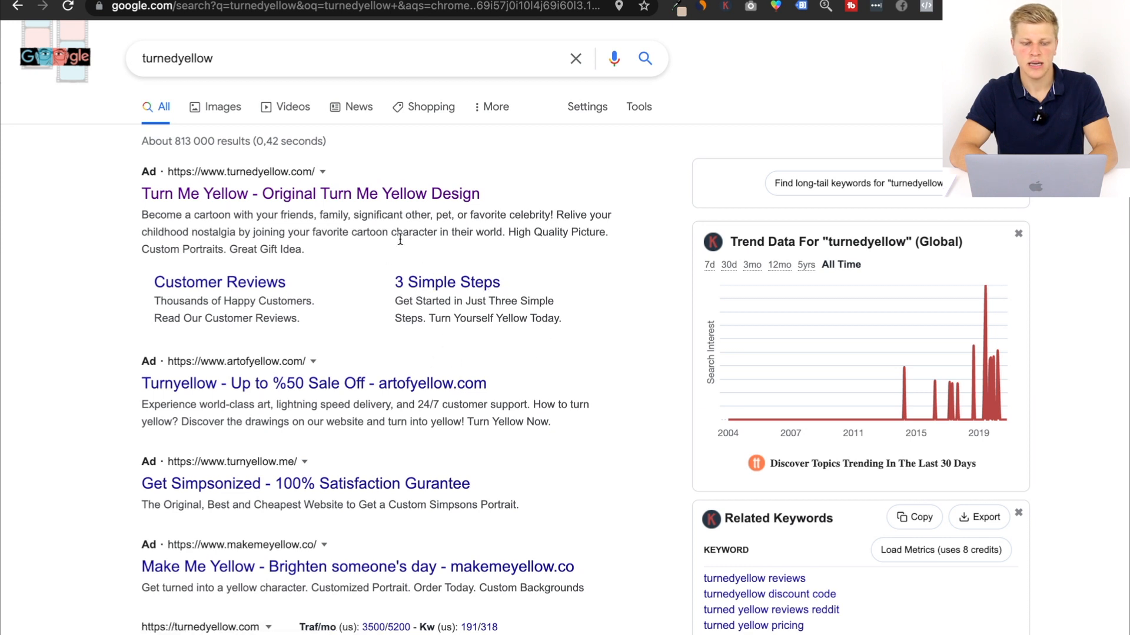
scroll(401, 385, "down", 5)
scroll(400, 390, "down", 2)
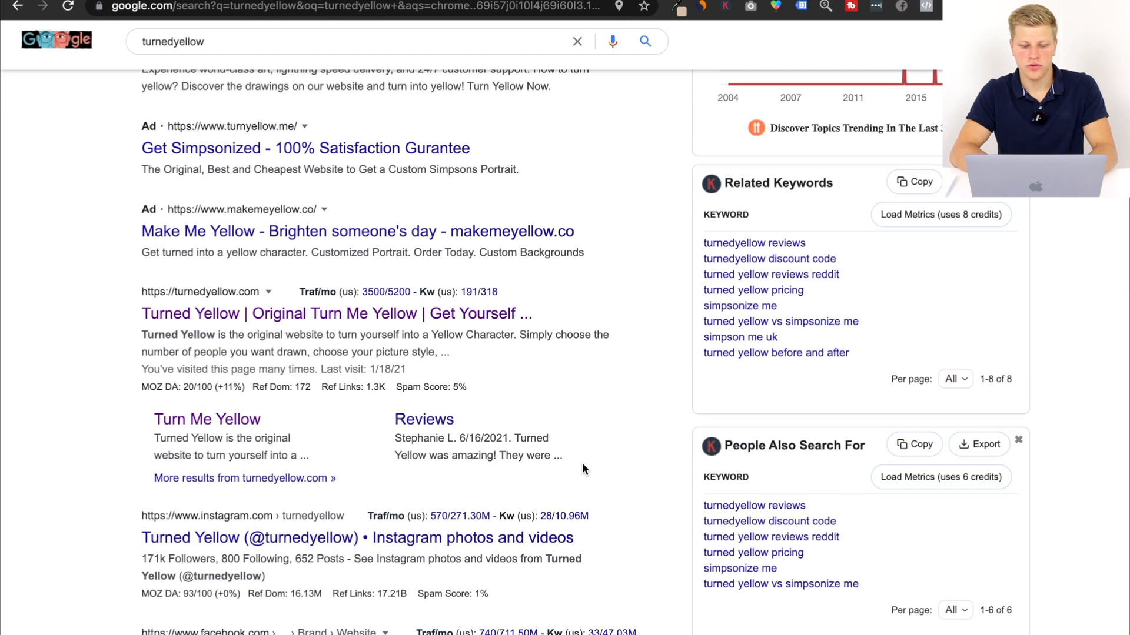
scroll(582, 469, "down", 7)
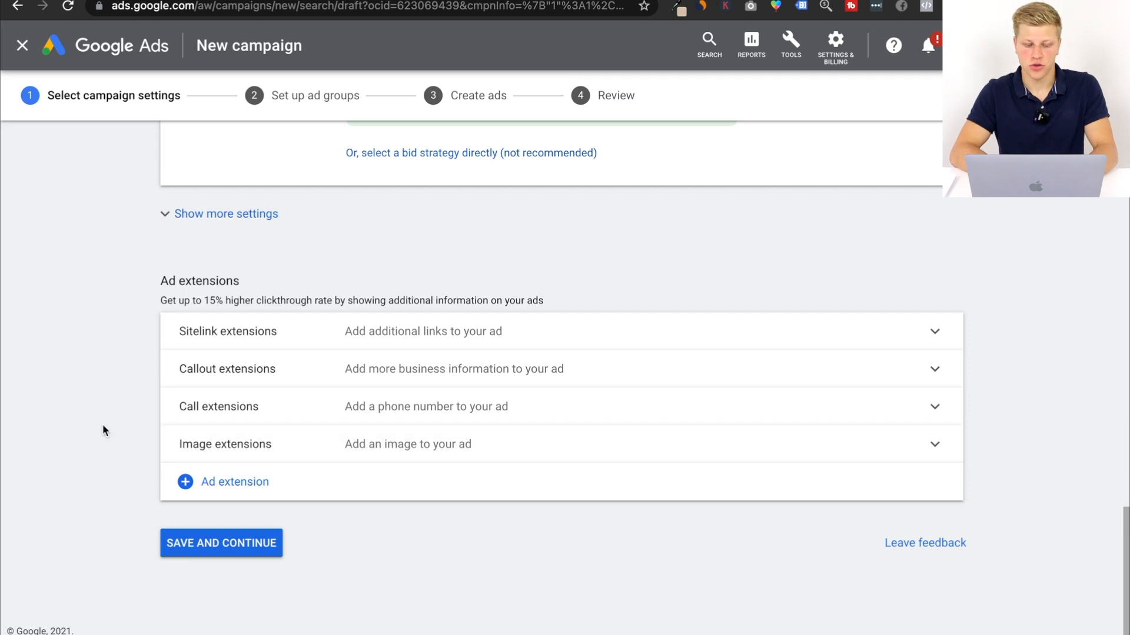
Save the campaign settings without ad extensions and continue to the ad group's keyword setup.
left_click(180, 539)
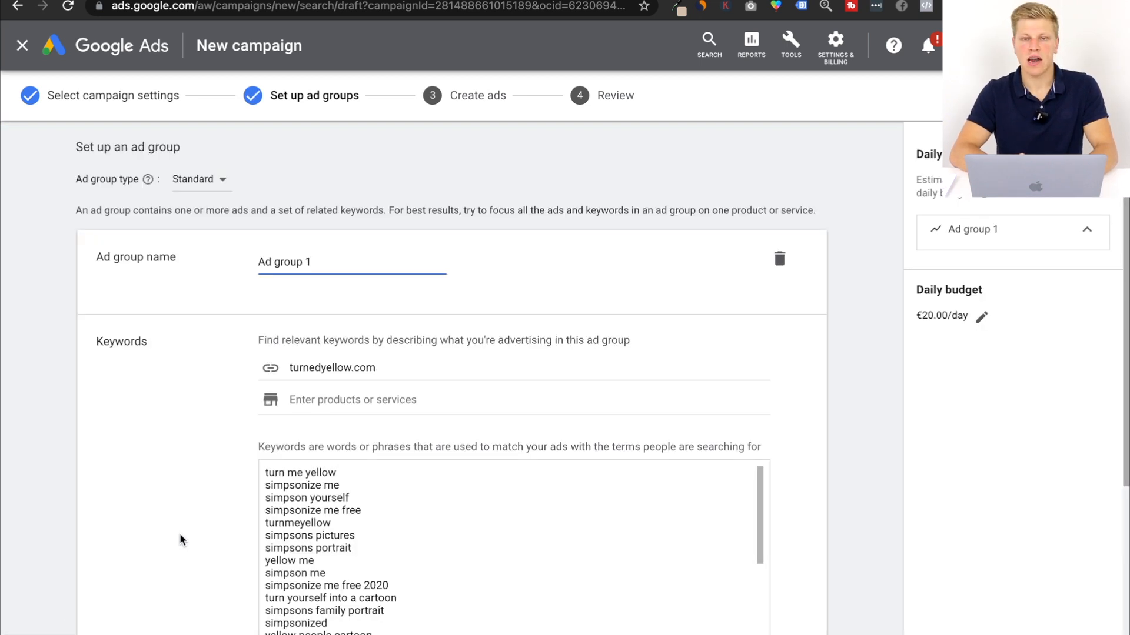
scroll(179, 533, "down", 2)
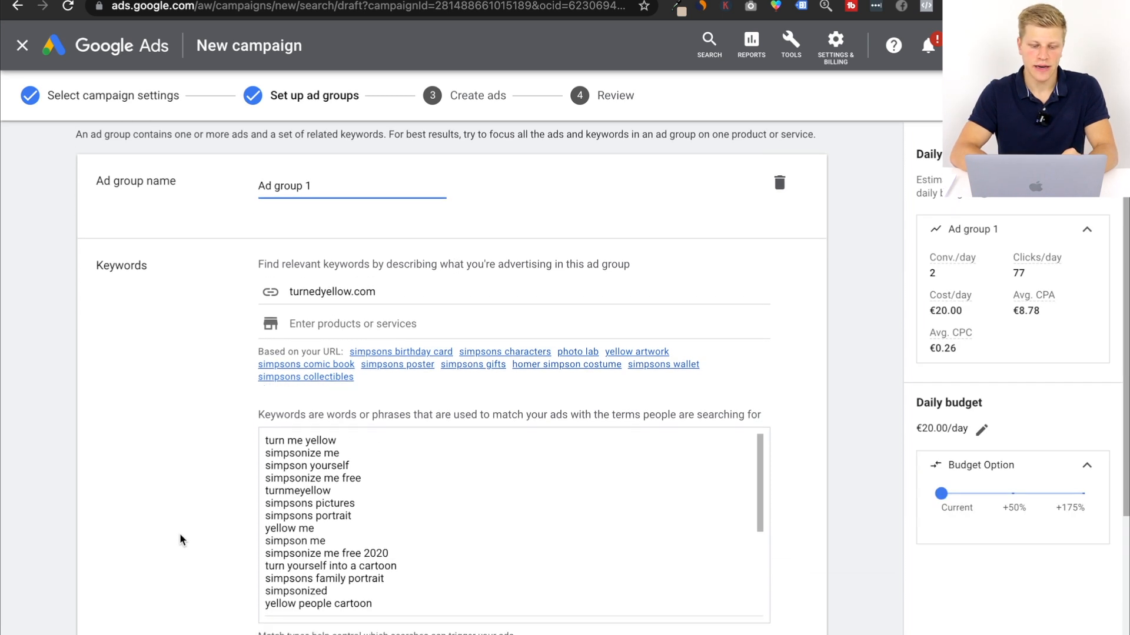
scroll(179, 533, "down", 1)
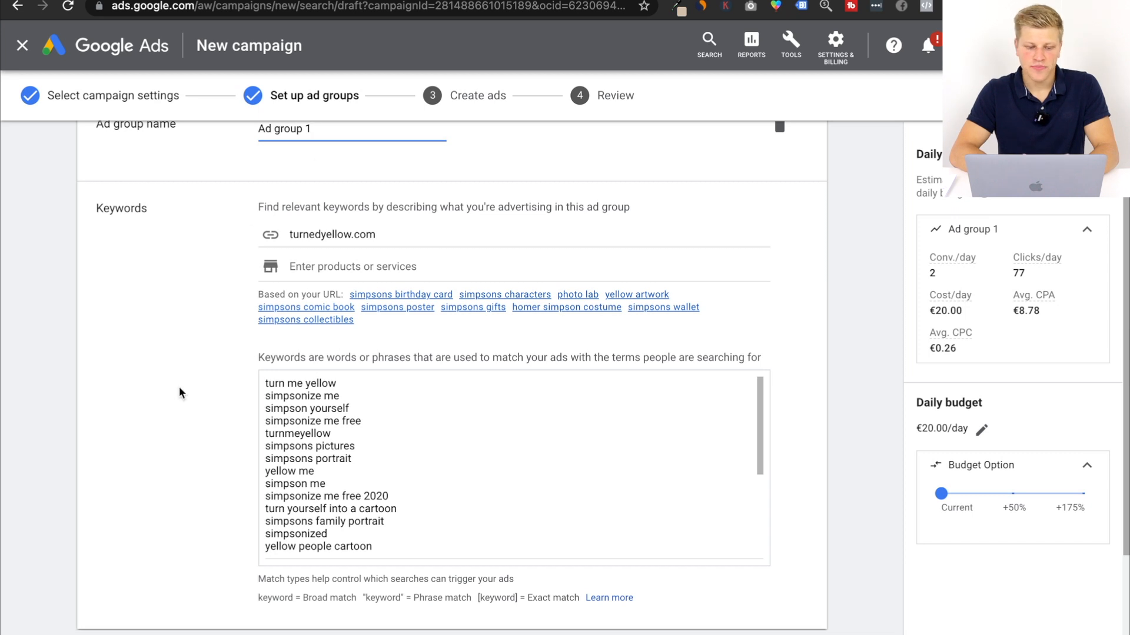
scroll(179, 389, "down", 1)
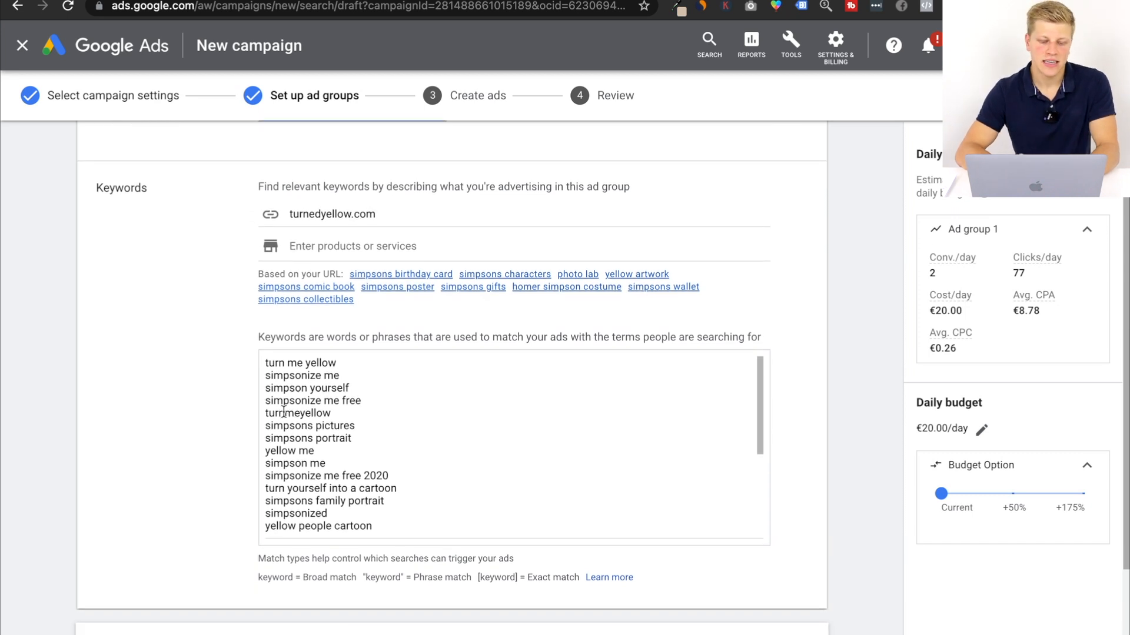
Look through the suggested keywords for the ad group and the match type notes.
scroll(318, 440, "down", 5)
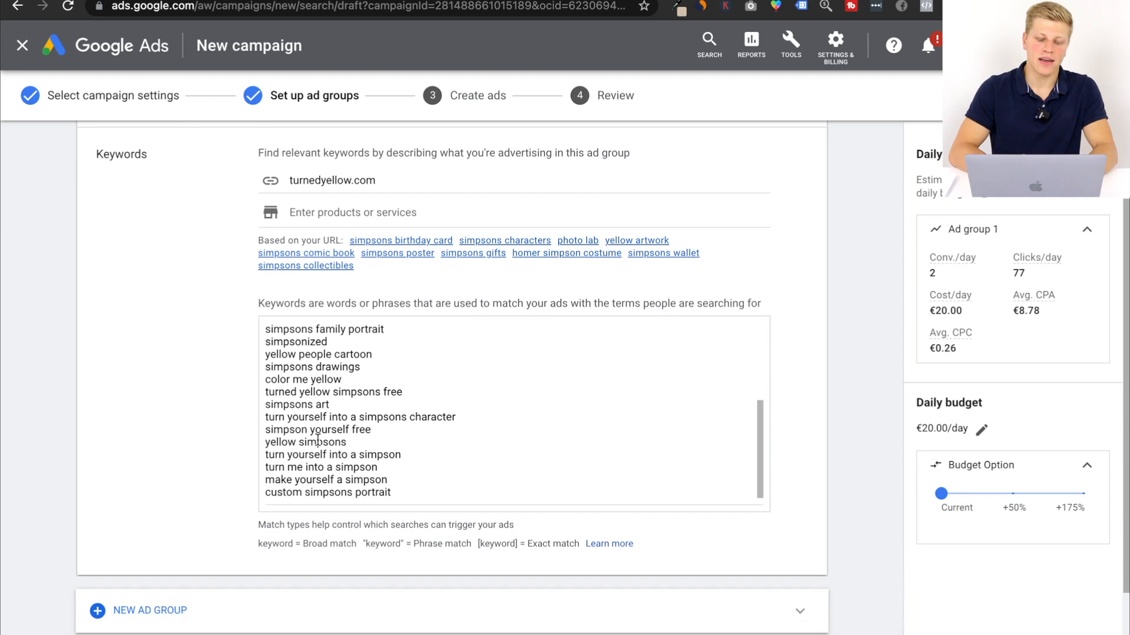
scroll(324, 391, "up", 5)
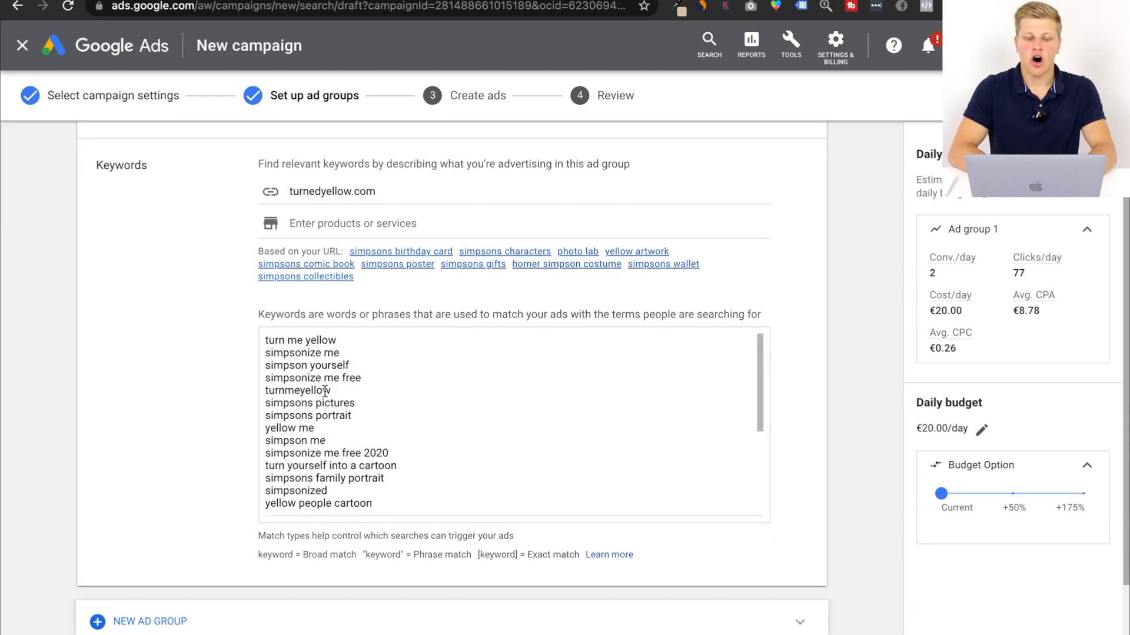
left_click(264, 345)
left_click_drag(265, 345, 378, 523)
left_click(370, 441)
scroll(370, 440, "up", 5)
scroll(370, 439, "up", 2)
scroll(228, 470, "down", 2)
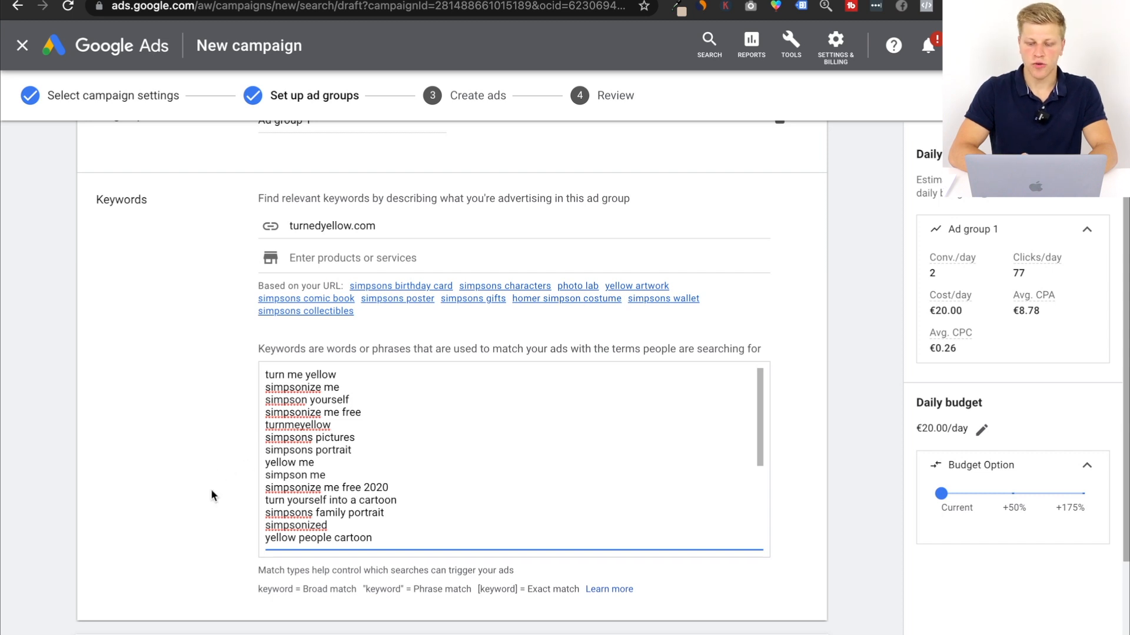
scroll(211, 491, "down", 2)
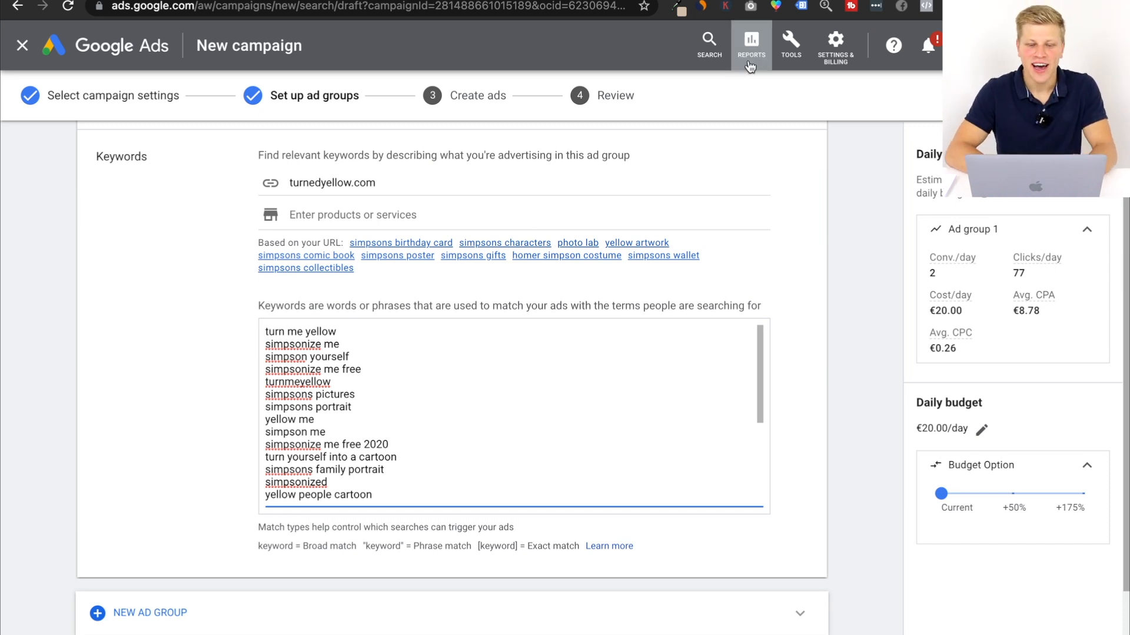
Open Keyword Planner and start discovering new keywords.
left_click(801, 60)
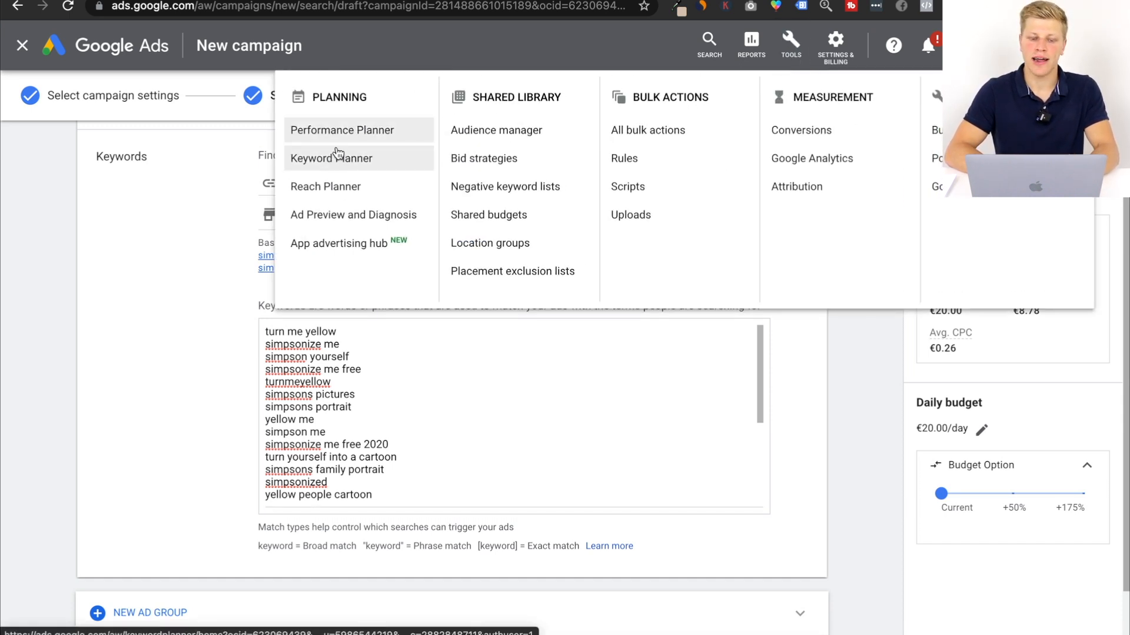
left_click(45, 219)
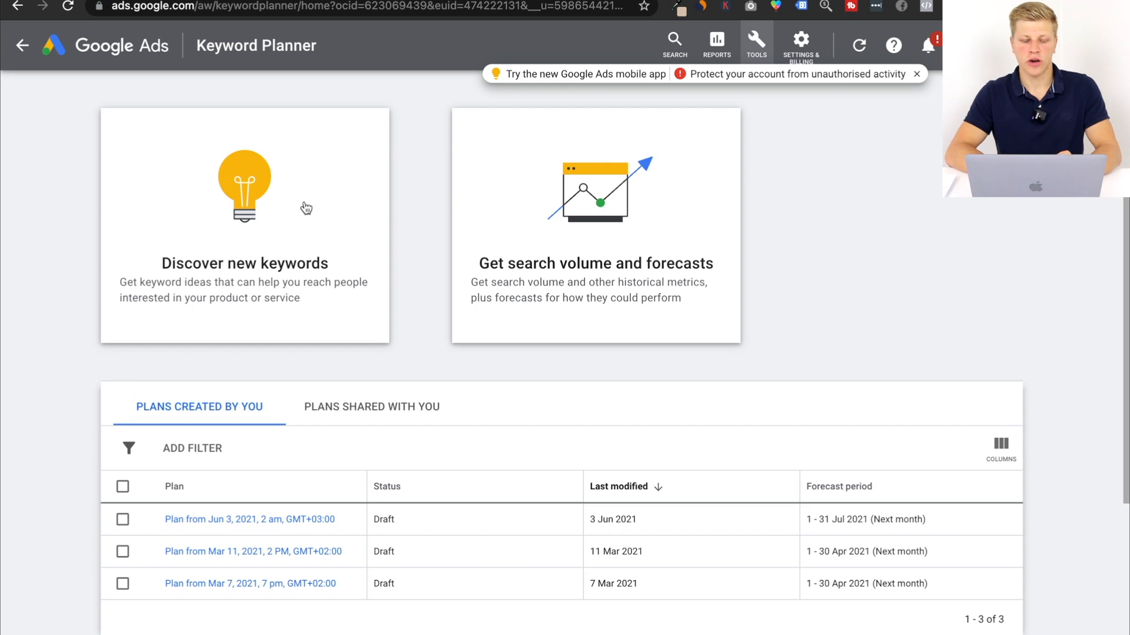
left_click(244, 220)
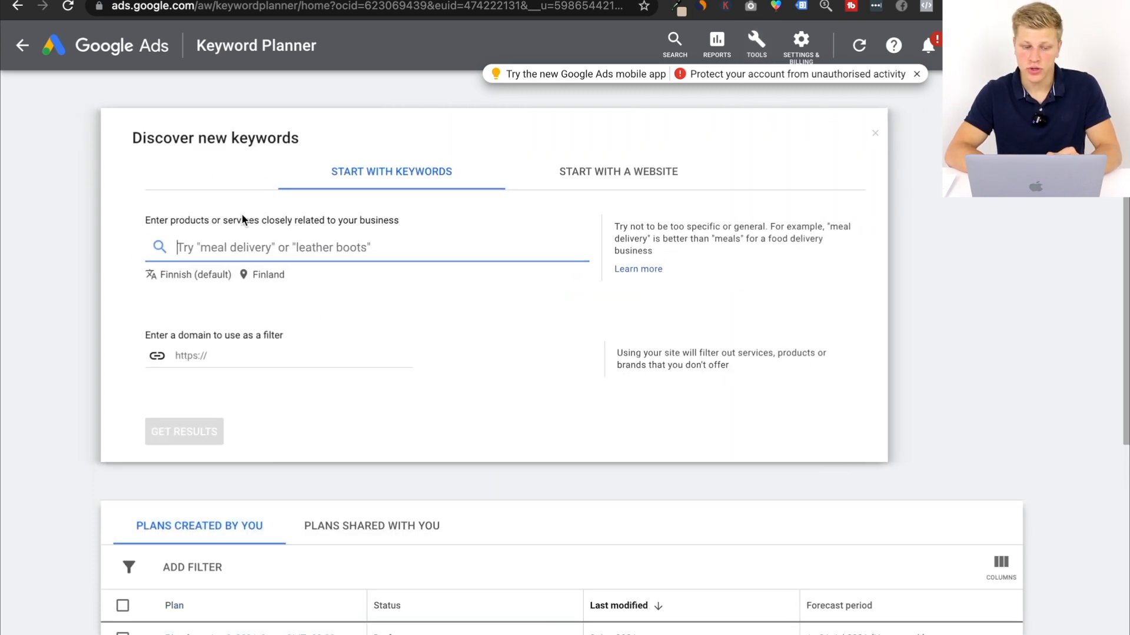
Set the keyword discovery language to English and remove Finland so that all locations are targeted.
left_click(183, 273)
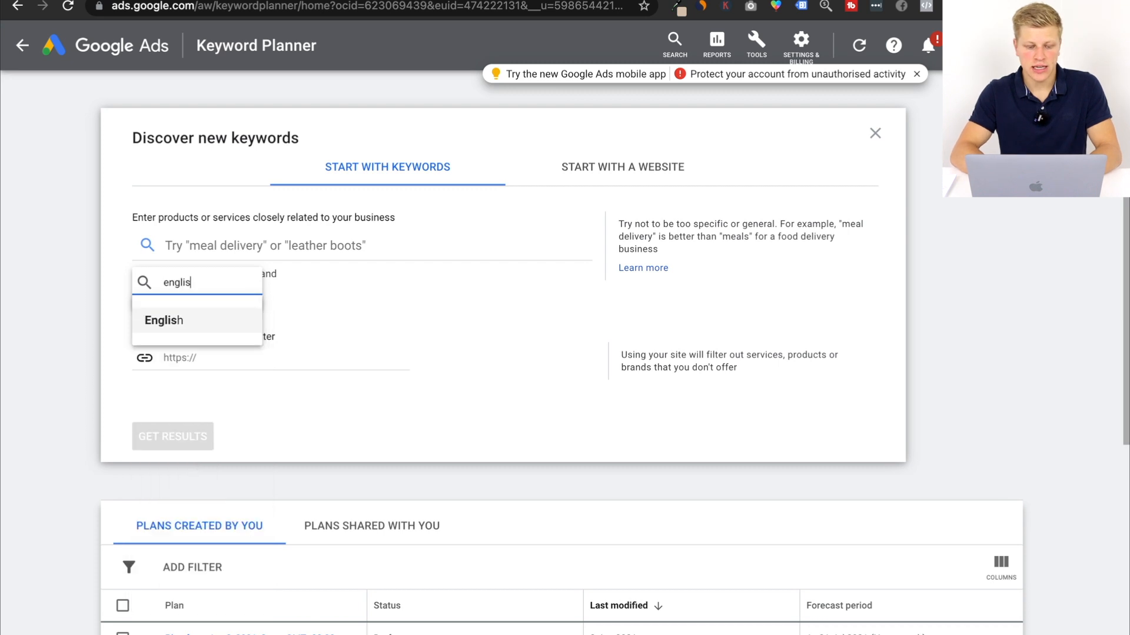
left_click(193, 322)
left_click(235, 280)
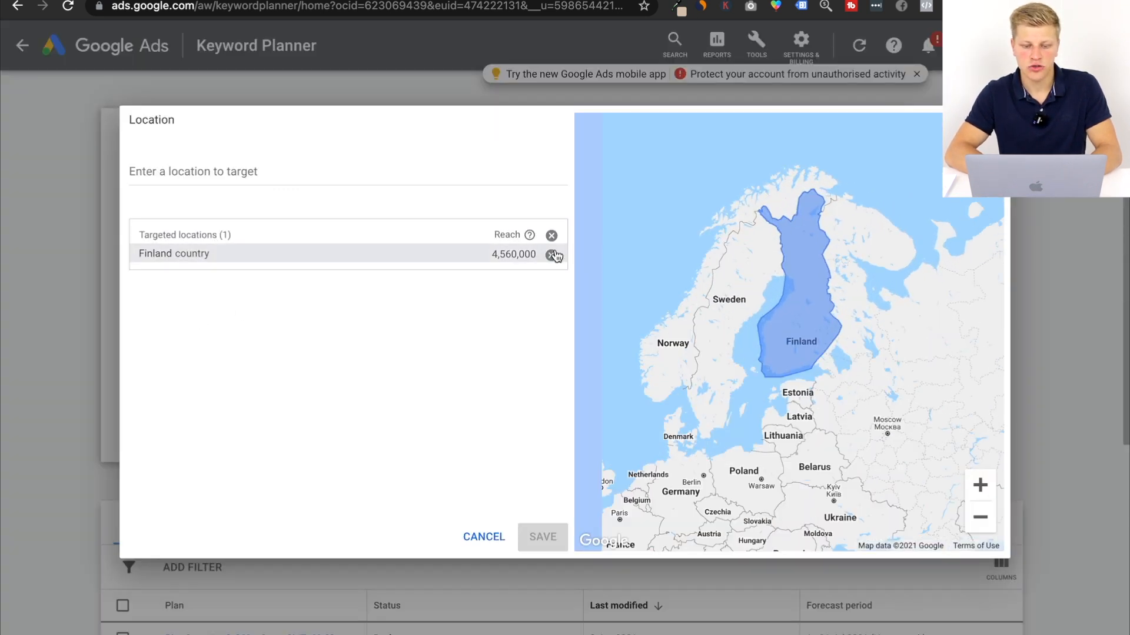
left_click(551, 255)
left_click(541, 536)
Enter "dog leash" as the product keyword, correcting its spelling, and get the keyword ideas.
left_click(277, 239)
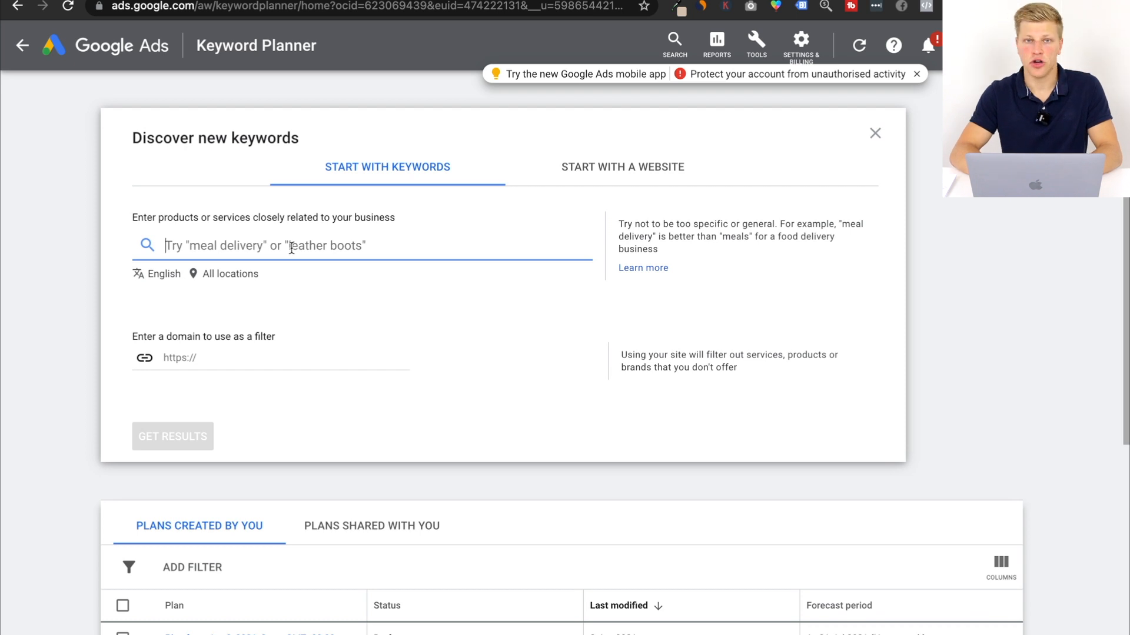
type("dog l")
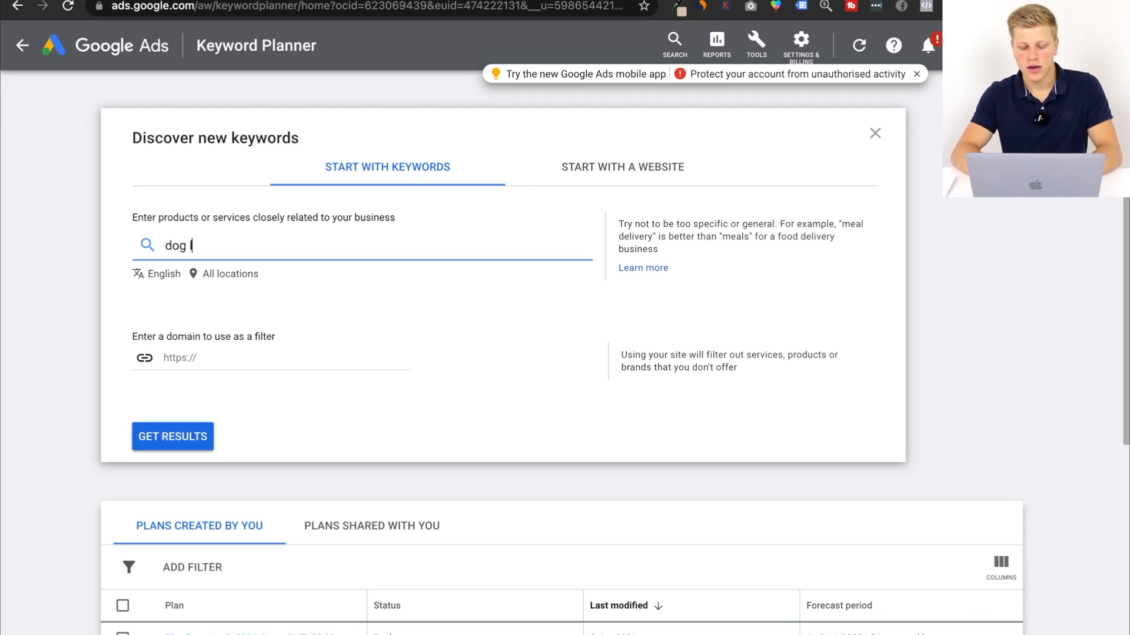
type("eesh")
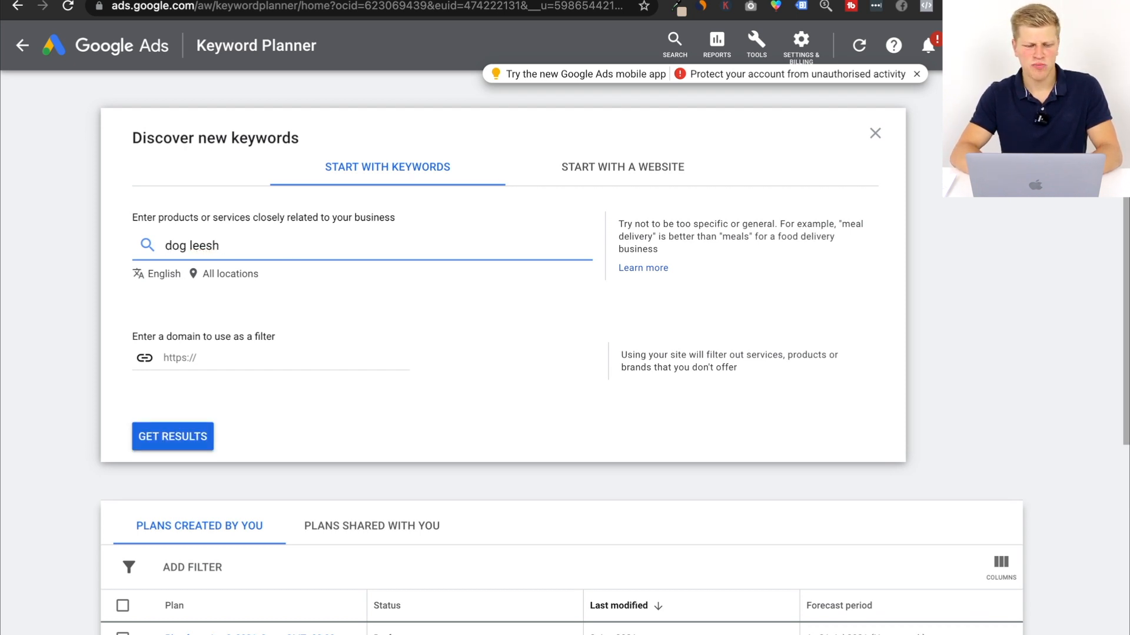
right_click(210, 254)
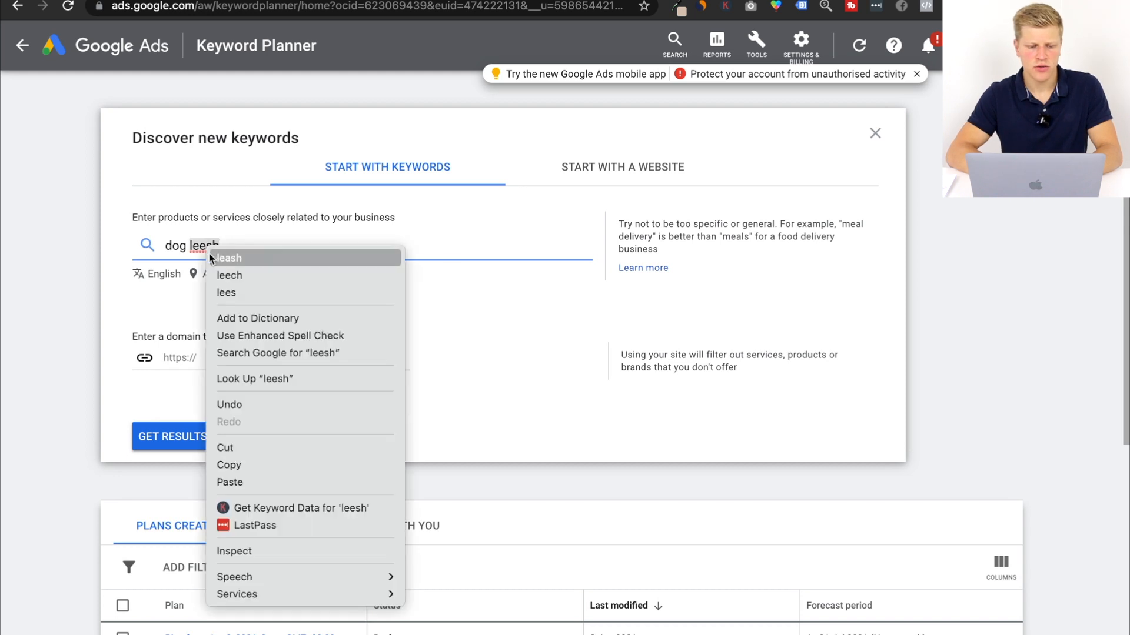
left_click(234, 258)
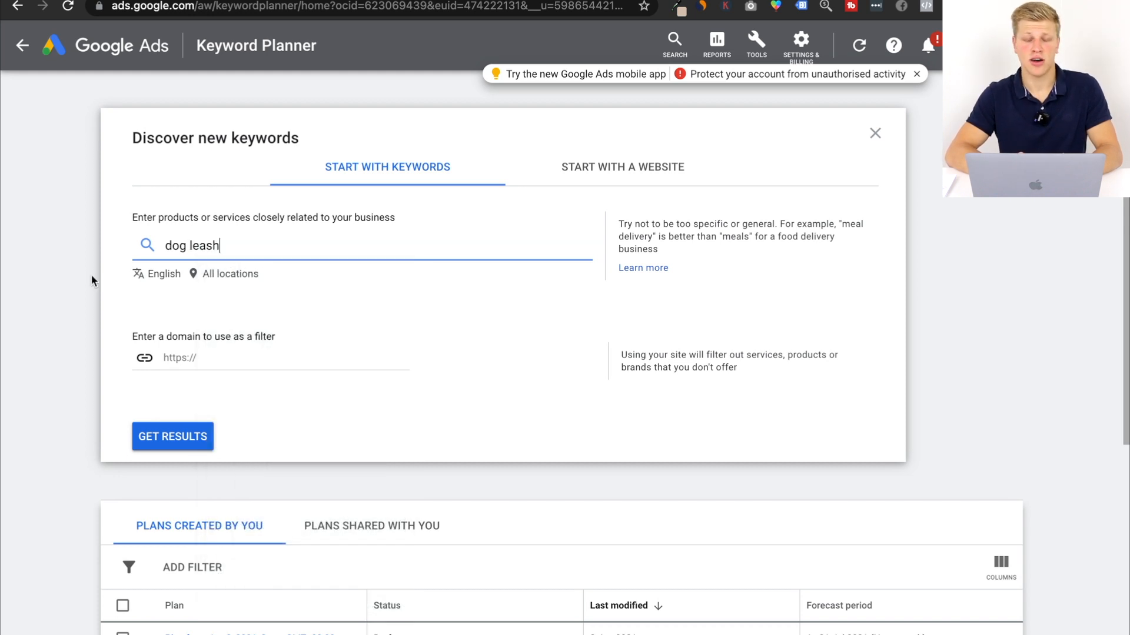
key("Return")
left_click(191, 435)
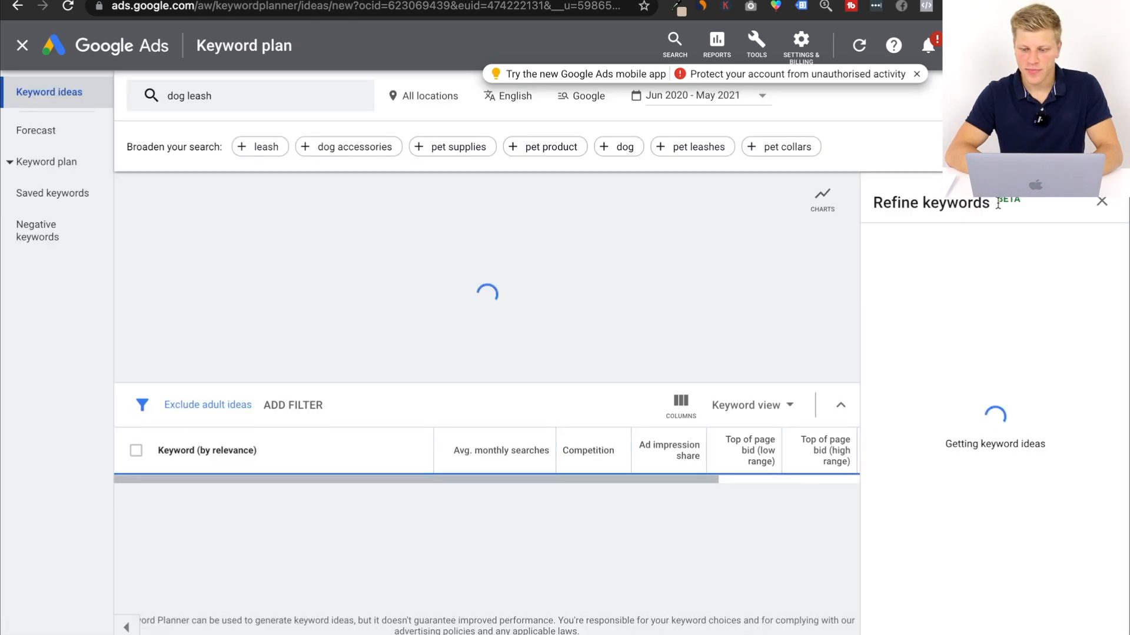
Close the keyword refinement pane and sort the keyword ideas by average monthly searches, highest first.
left_click(1098, 203)
scroll(442, 400, "down", 2)
left_click(495, 336)
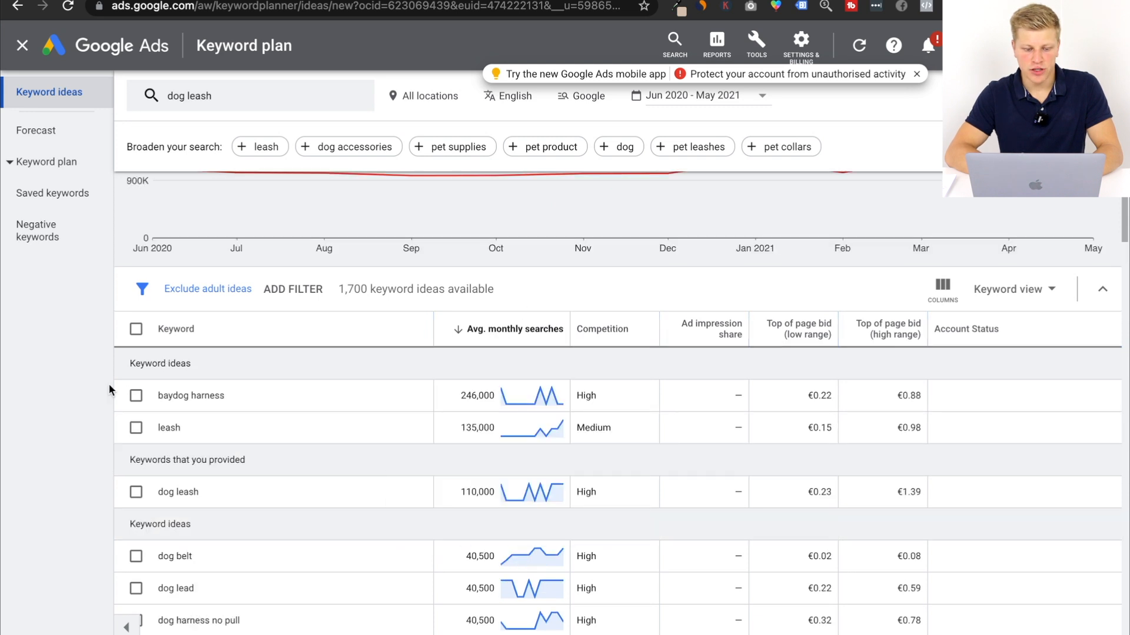
Examine the "dog leash" keyword ideas, comparing their monthly searches, competition and top of page bids.
scroll(147, 418, "down", 2)
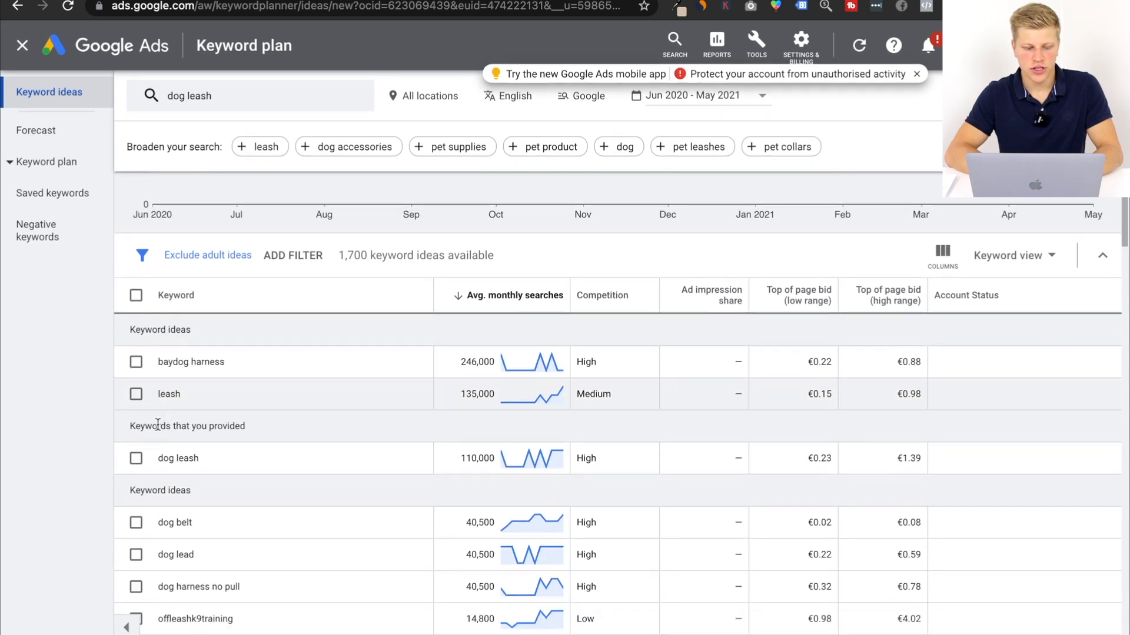
scroll(300, 266, "down", 1)
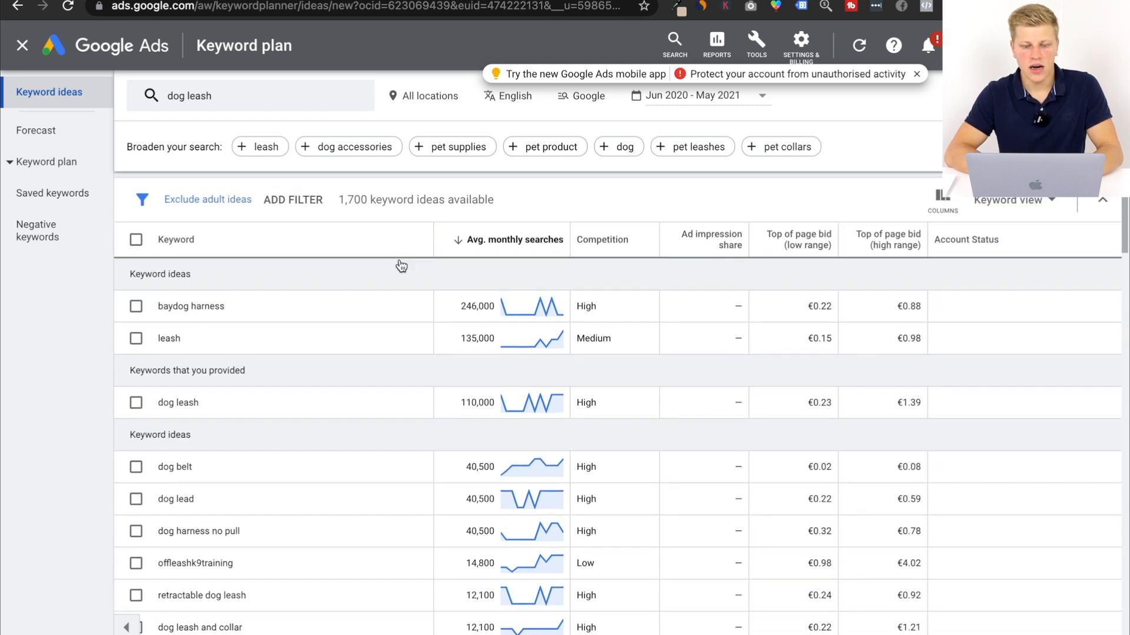
scroll(394, 262, "up", 1)
scroll(401, 266, "down", 2)
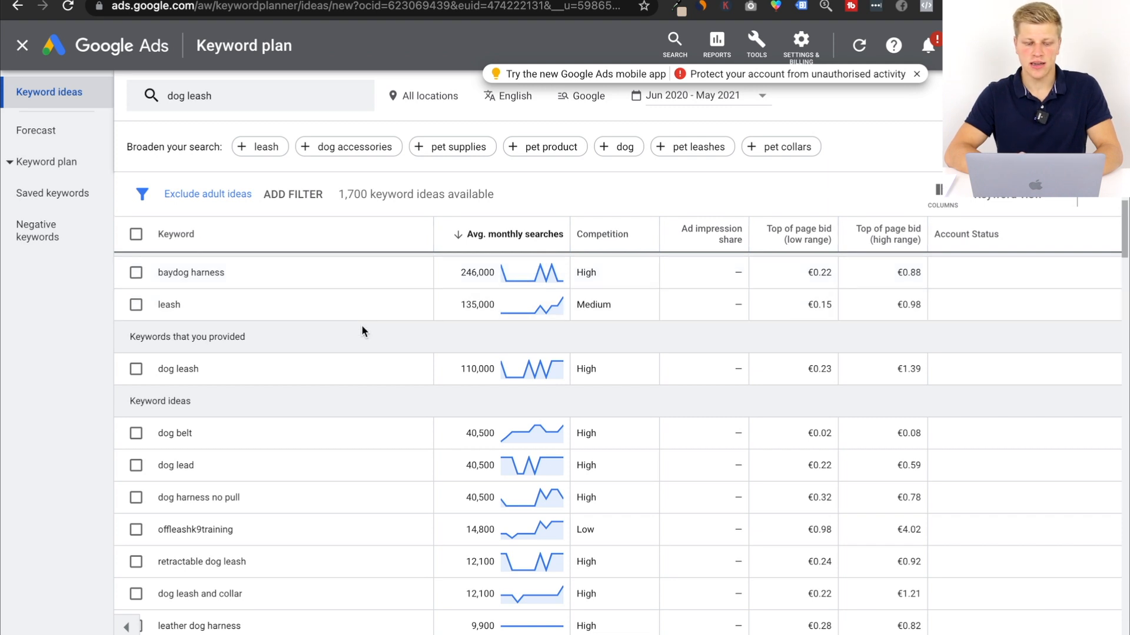
scroll(349, 333, "up", 1)
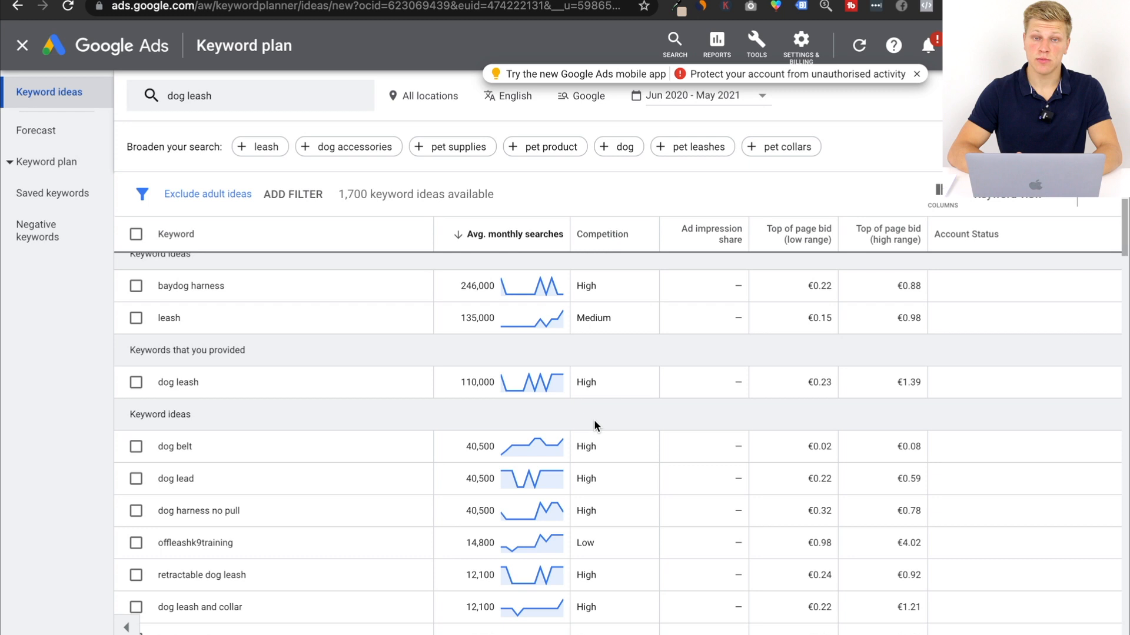
scroll(595, 419, "down", 2)
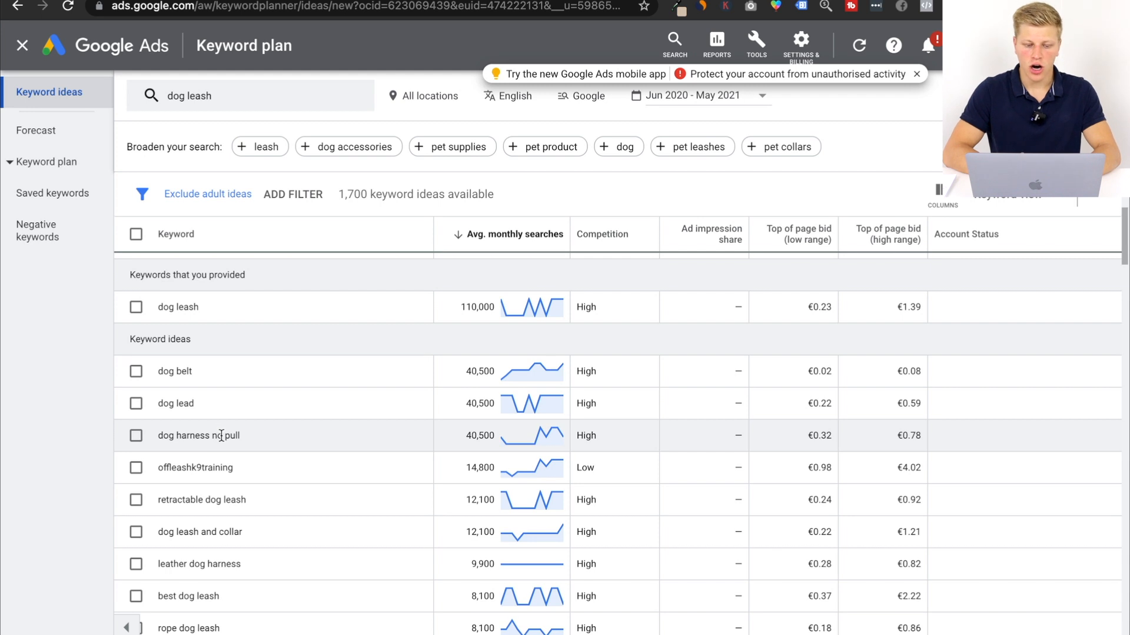
scroll(250, 446, "down", 1)
scroll(253, 445, "down", 2)
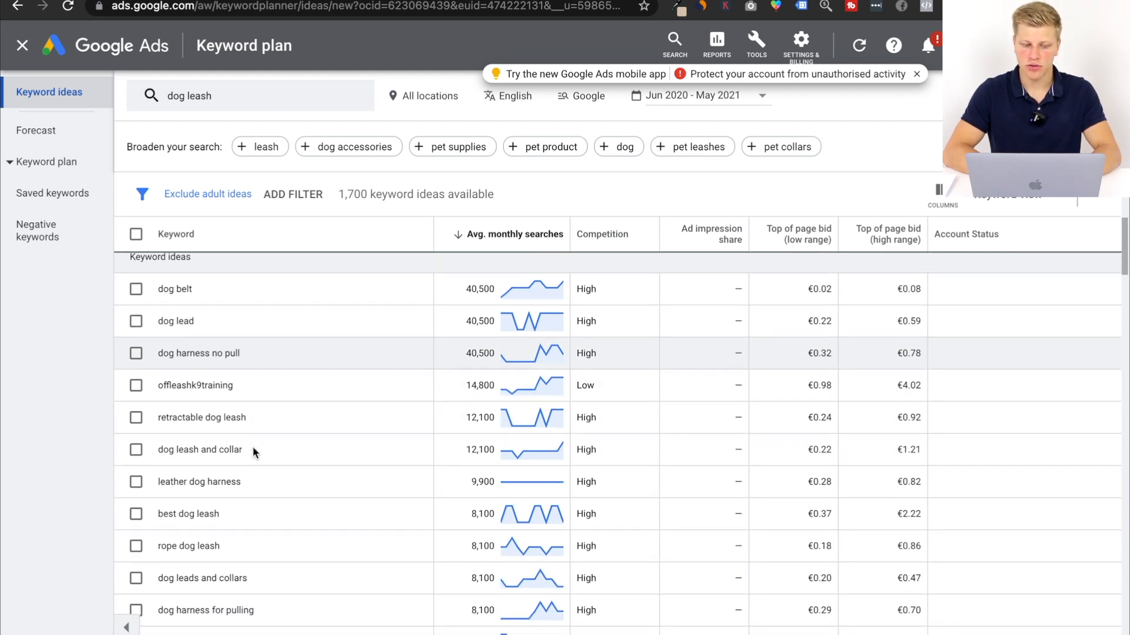
scroll(215, 379, "down", 3)
scroll(215, 380, "down", 3)
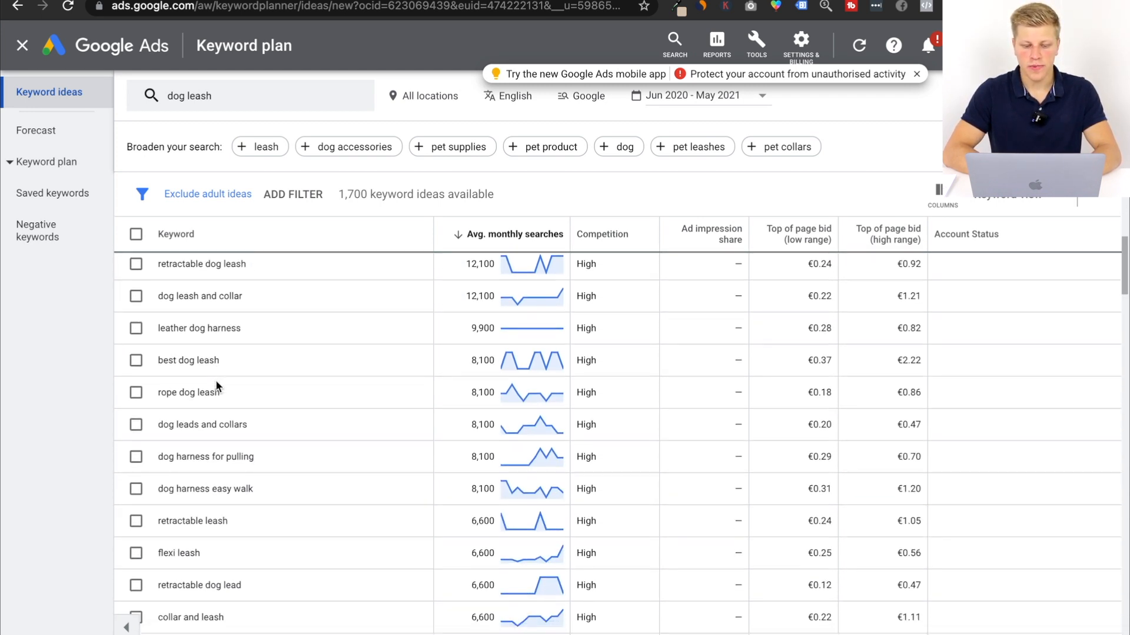
scroll(454, 389, "down", 18)
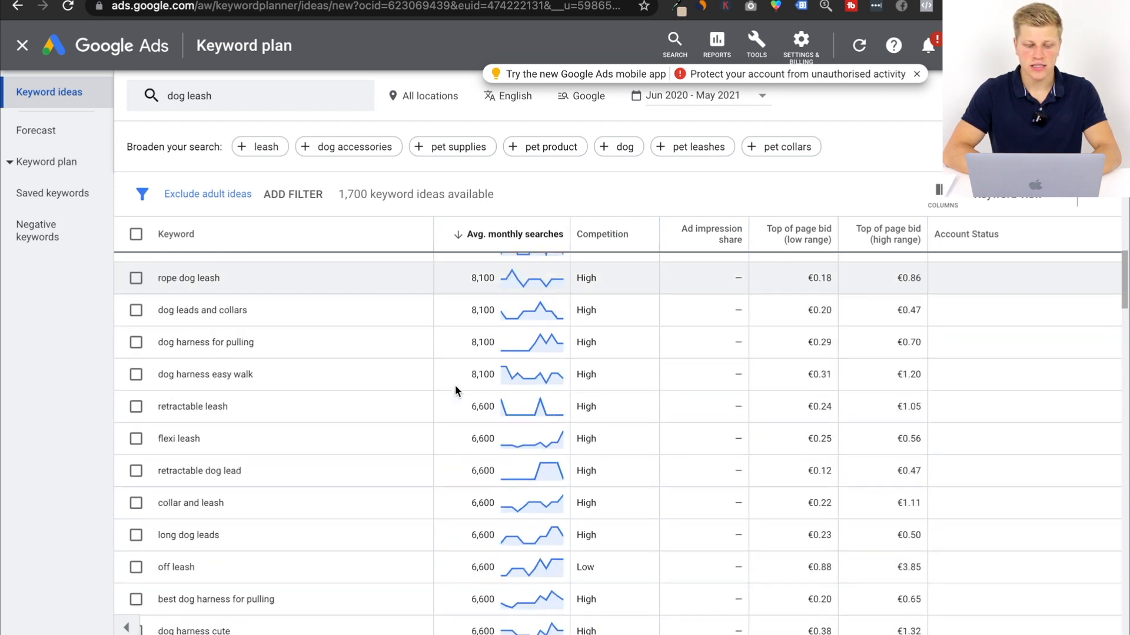
scroll(454, 389, "up", 20)
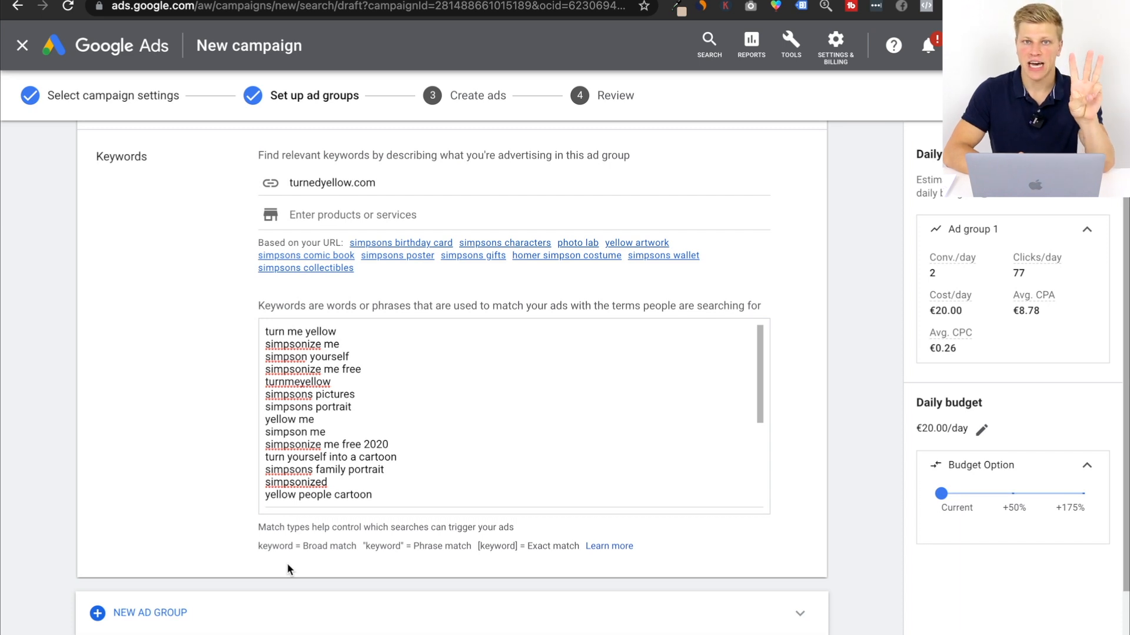
Examine the notation for broad, phrase and exact match keywords below the ad group's keyword list.
left_click_drag(304, 546, 348, 546)
left_click_drag(423, 546, 459, 549)
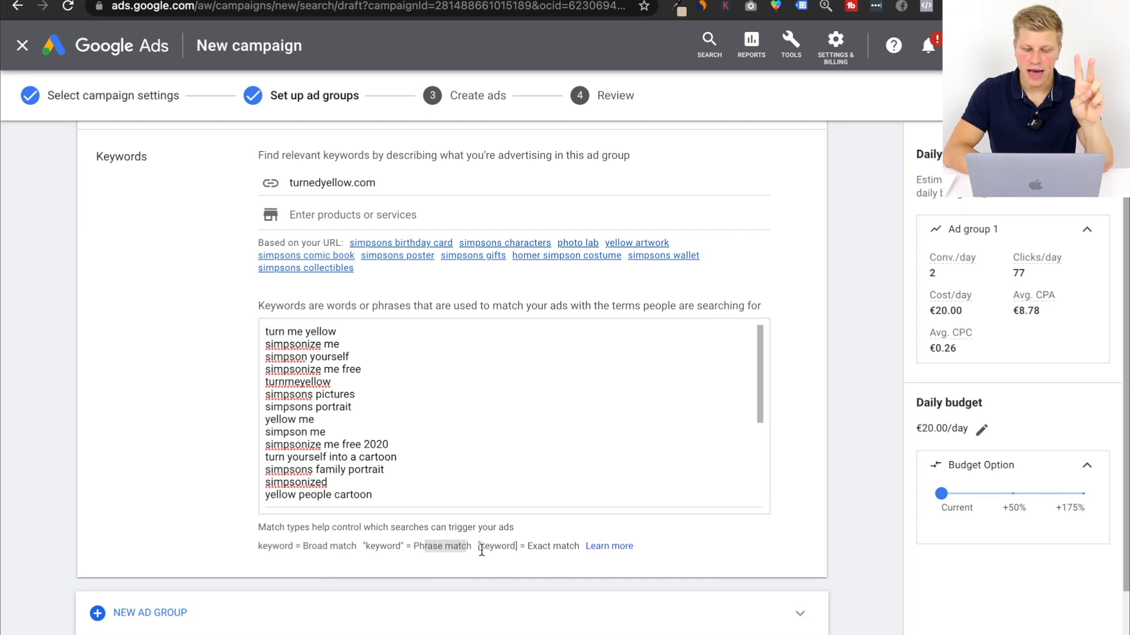
left_click_drag(527, 547, 579, 547)
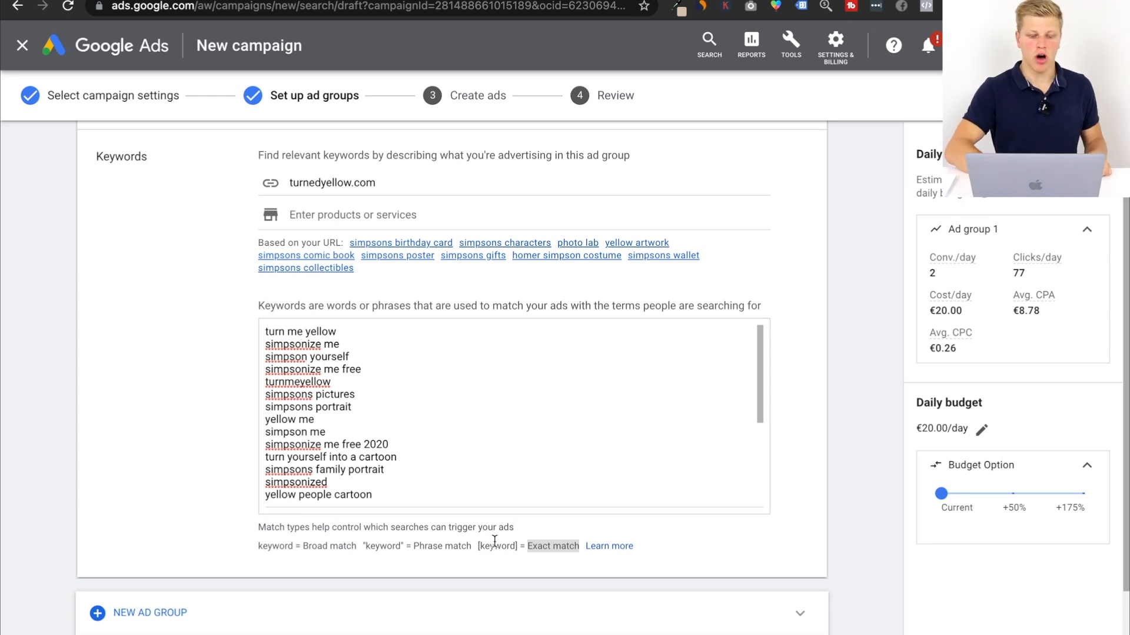
Try to turn the first keyword, "turn me yellow", into a phrase match by adding quotation marks.
scroll(328, 397, "down", 4)
scroll(337, 353, "up", 5)
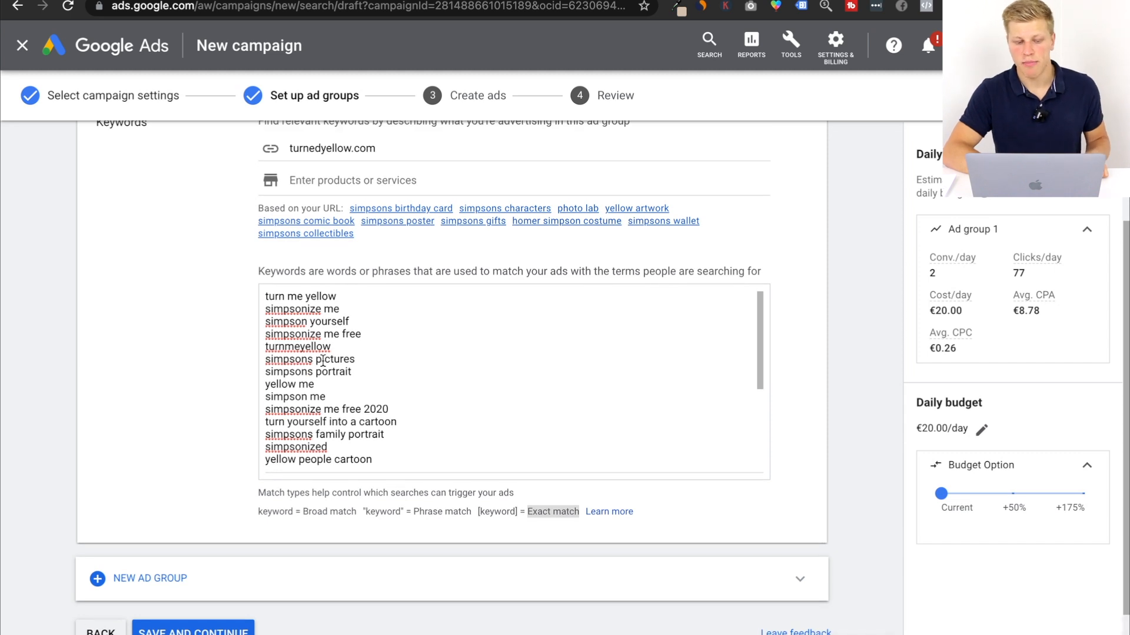
left_click(268, 293)
type("\"")
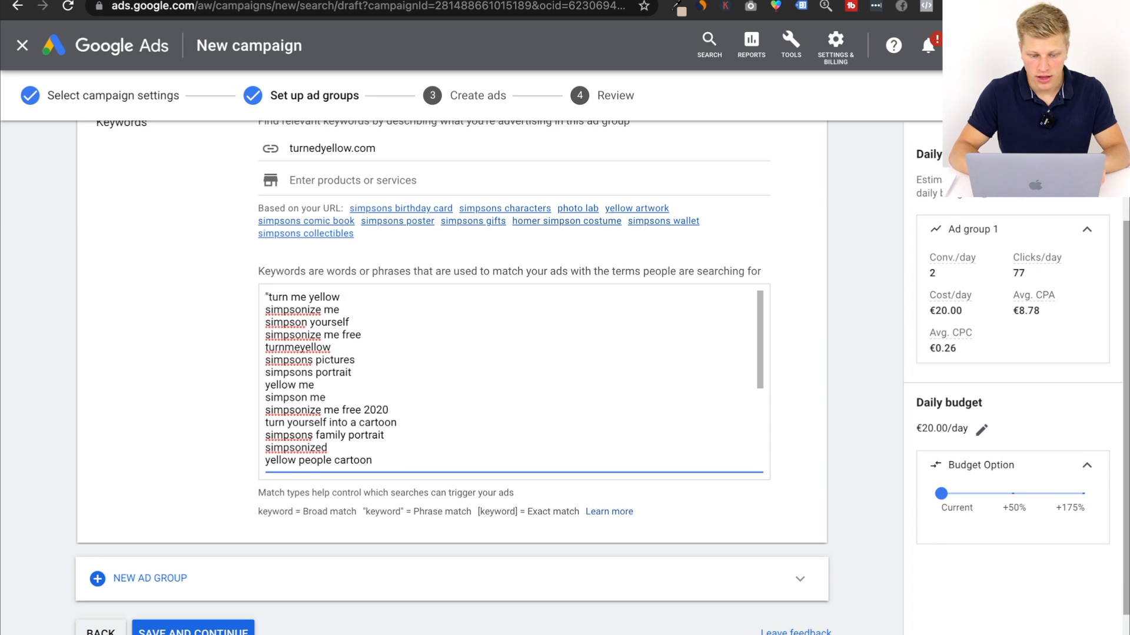
left_click(375, 293)
type("\"")
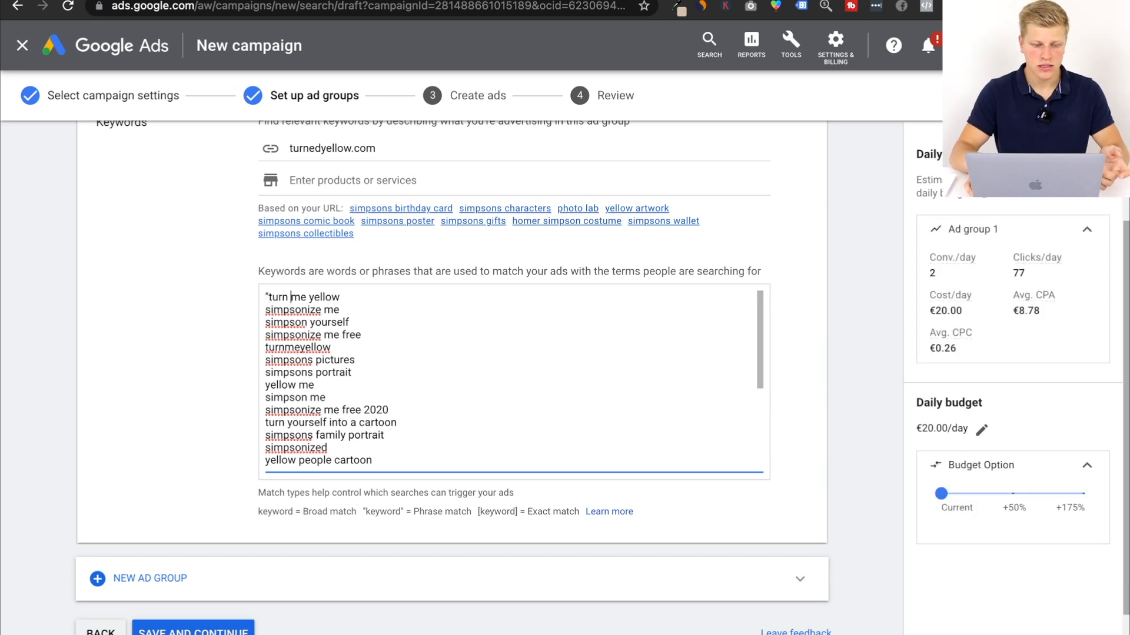
key("BackSpace")
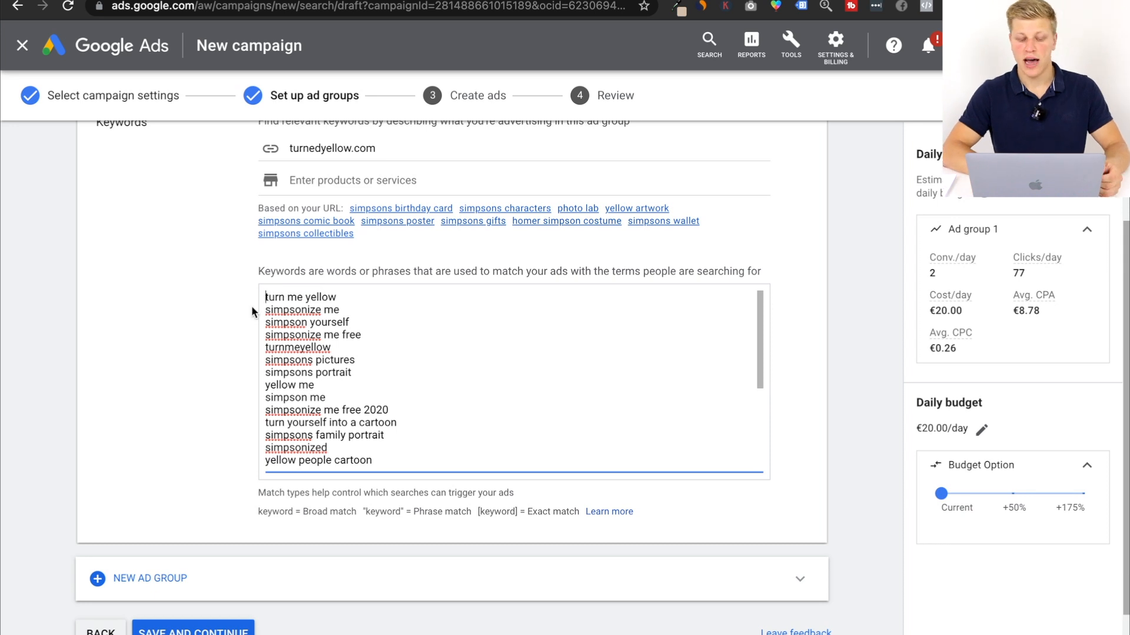
Save the ad group with its keywords and continue to creating the ads.
scroll(115, 458, "down", 1)
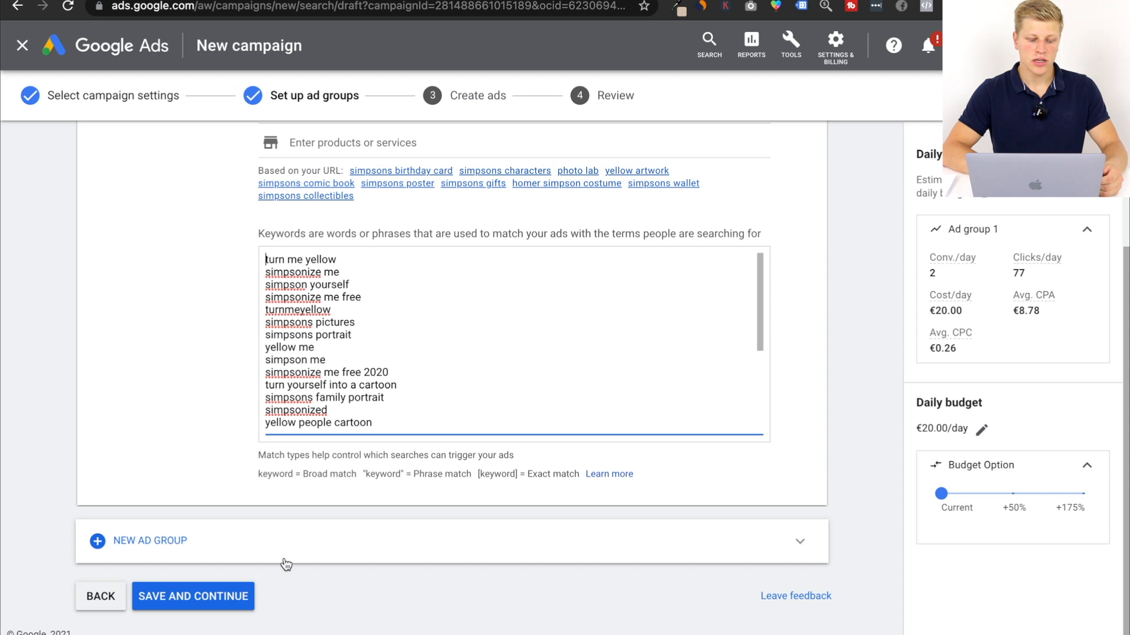
left_click(227, 599)
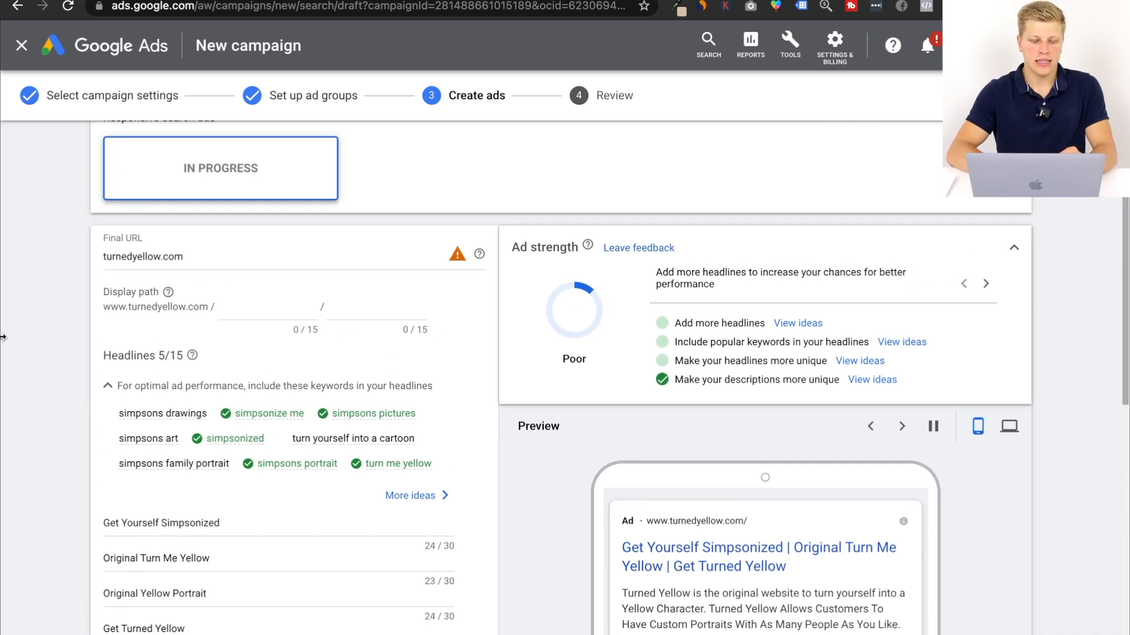
Add "Simpsons Drawings" as a new headline of the responsive search ad, based on the suggested keywords.
scroll(3, 337, "down", 3)
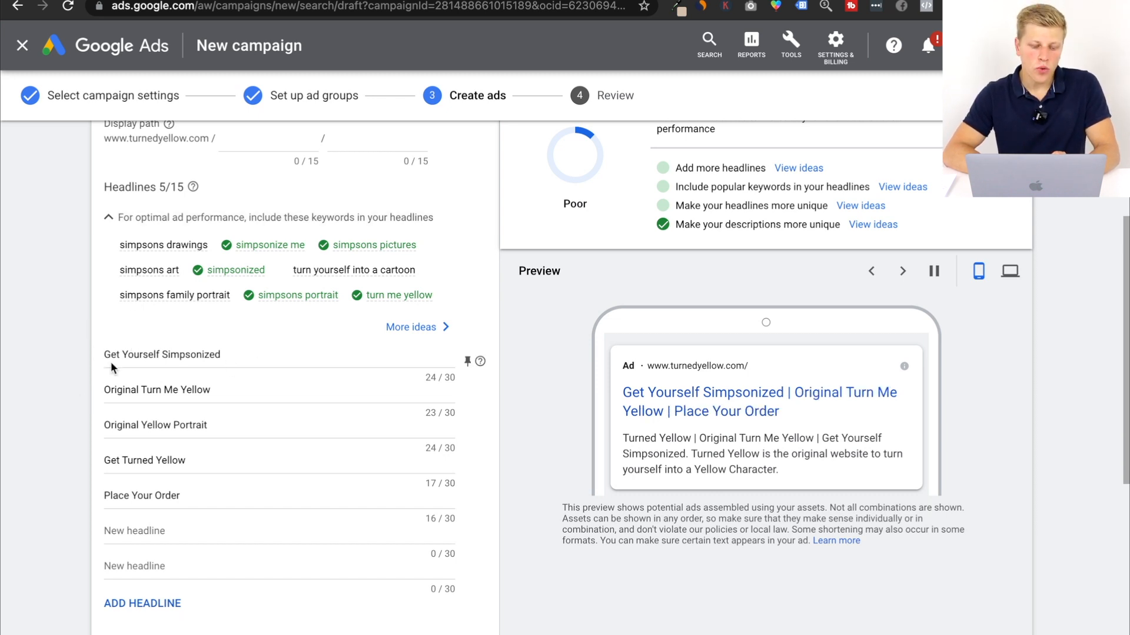
scroll(10, 460, "down", 1)
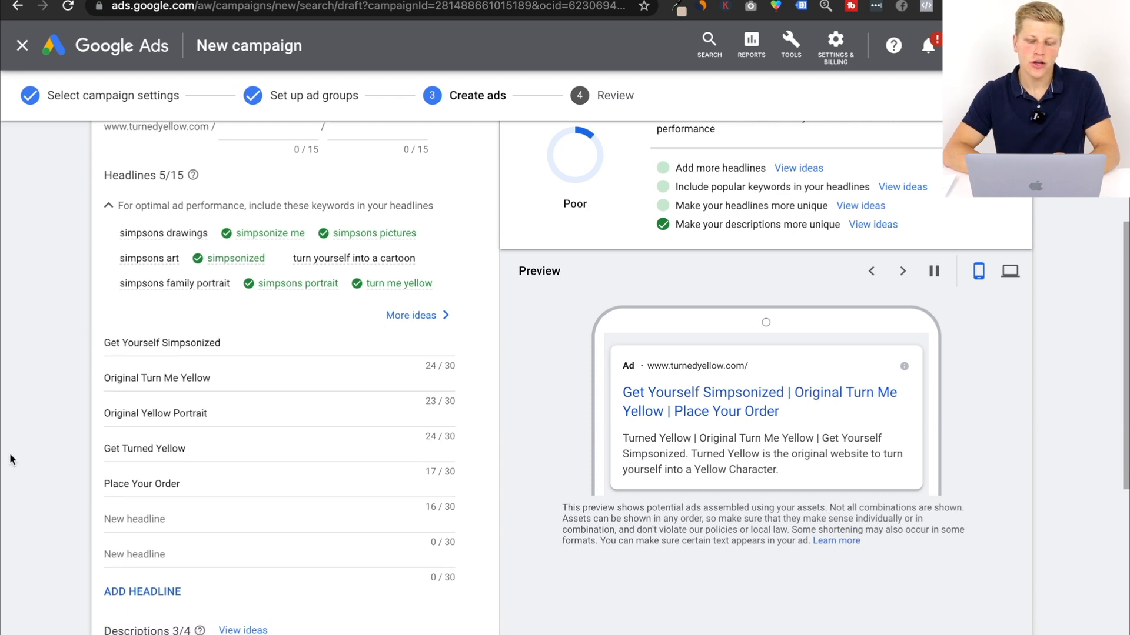
scroll(10, 460, "up", 1)
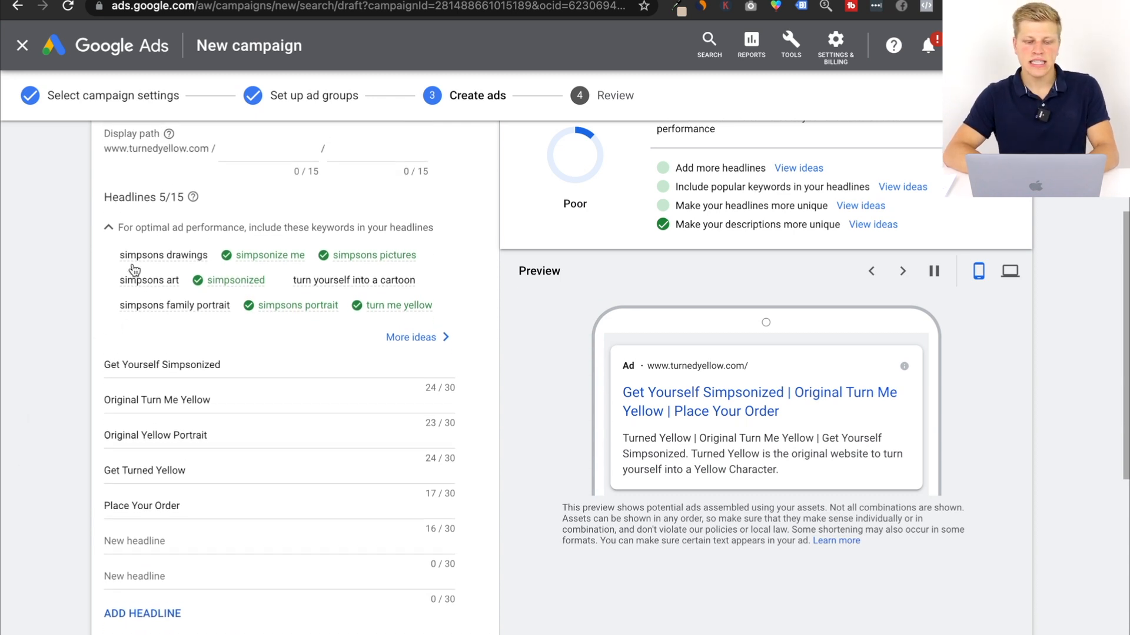
mouse_move(136, 265)
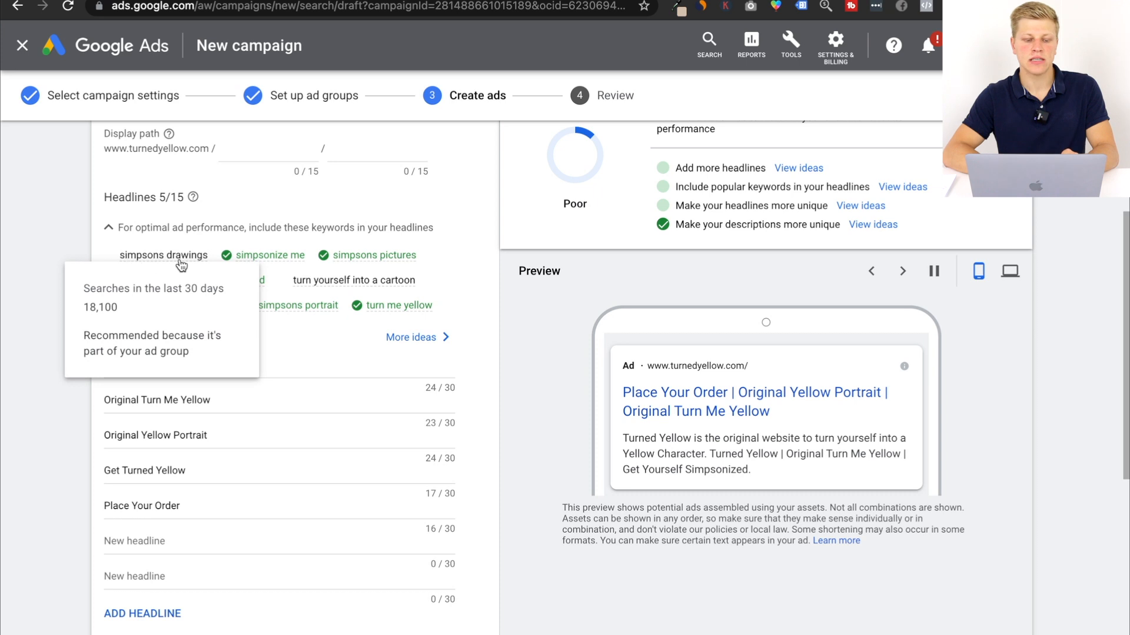
left_click(134, 539)
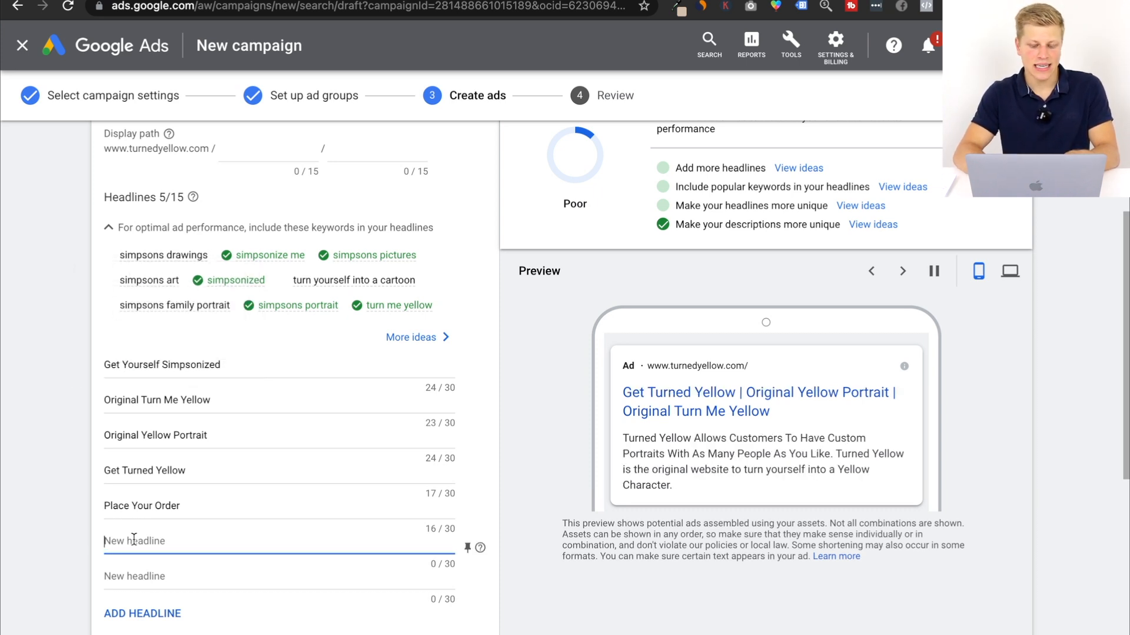
type("Simp")
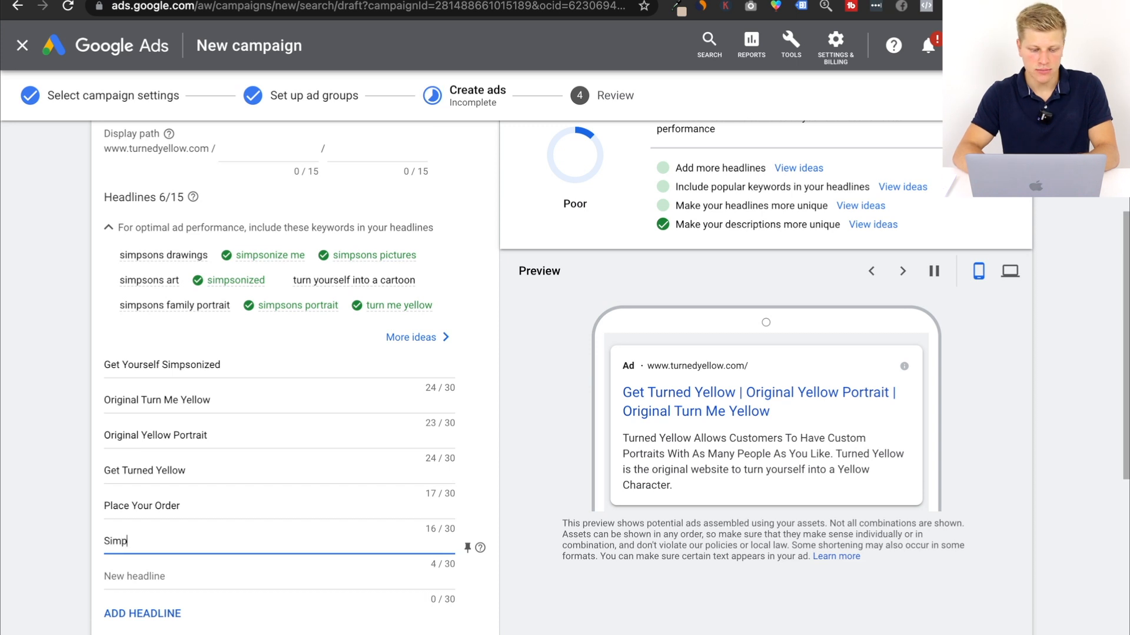
type("sons Drawings")
left_click(145, 568)
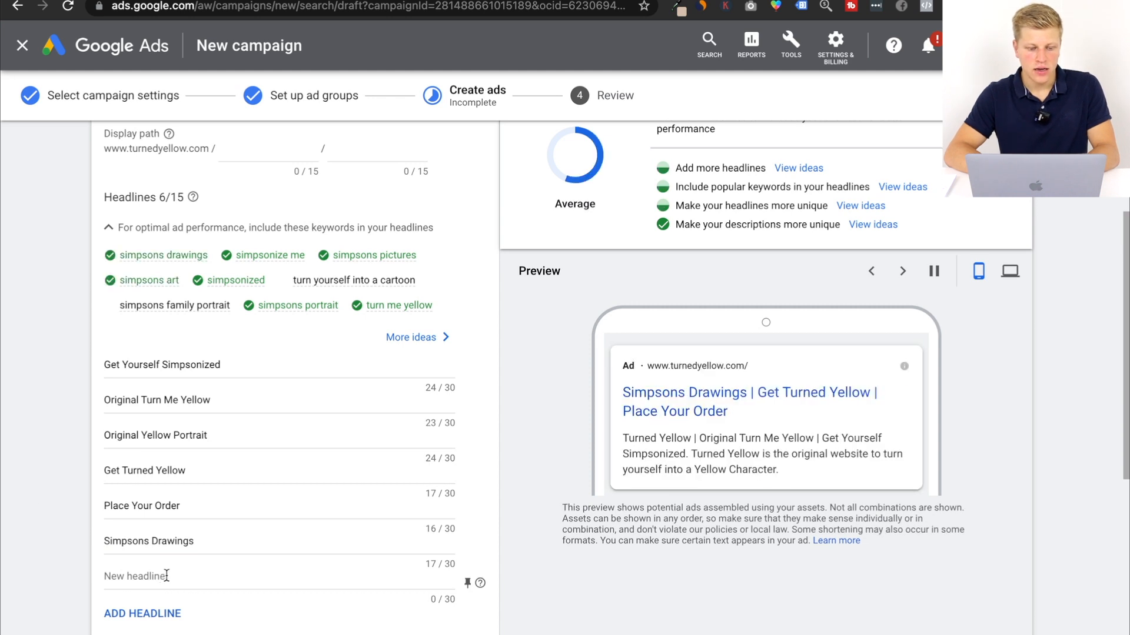
Add "Simpsons Family Portrait" as another new headline of the responsive search ad.
left_click(166, 576)
type("Simps")
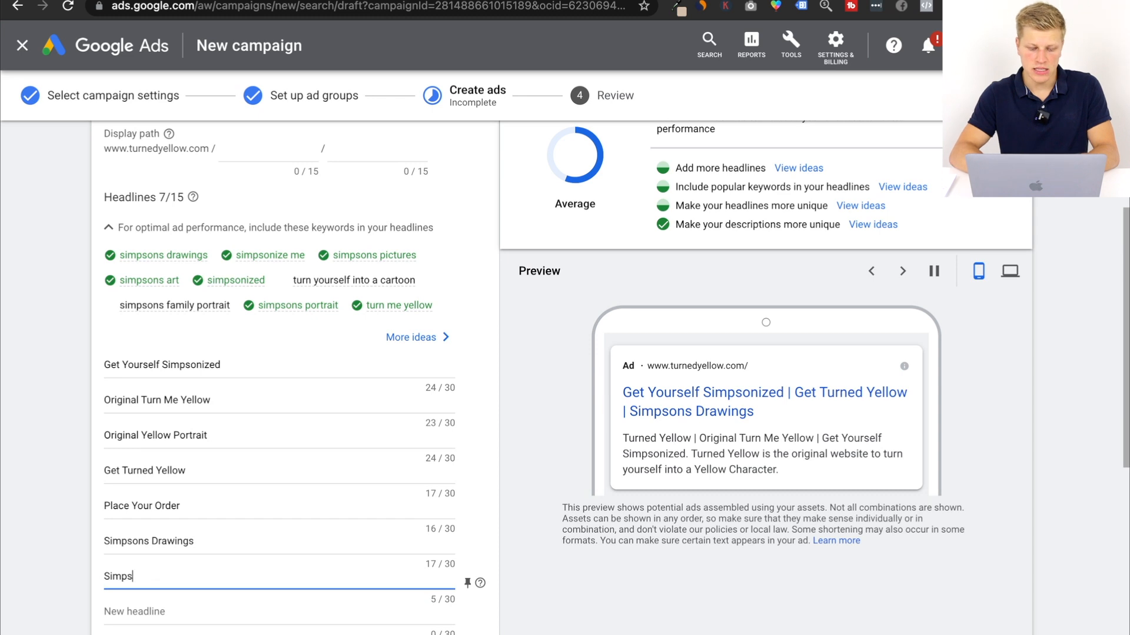
type("ons Family Portar")
key("BackSpace")
type("rait")
left_click(40, 515)
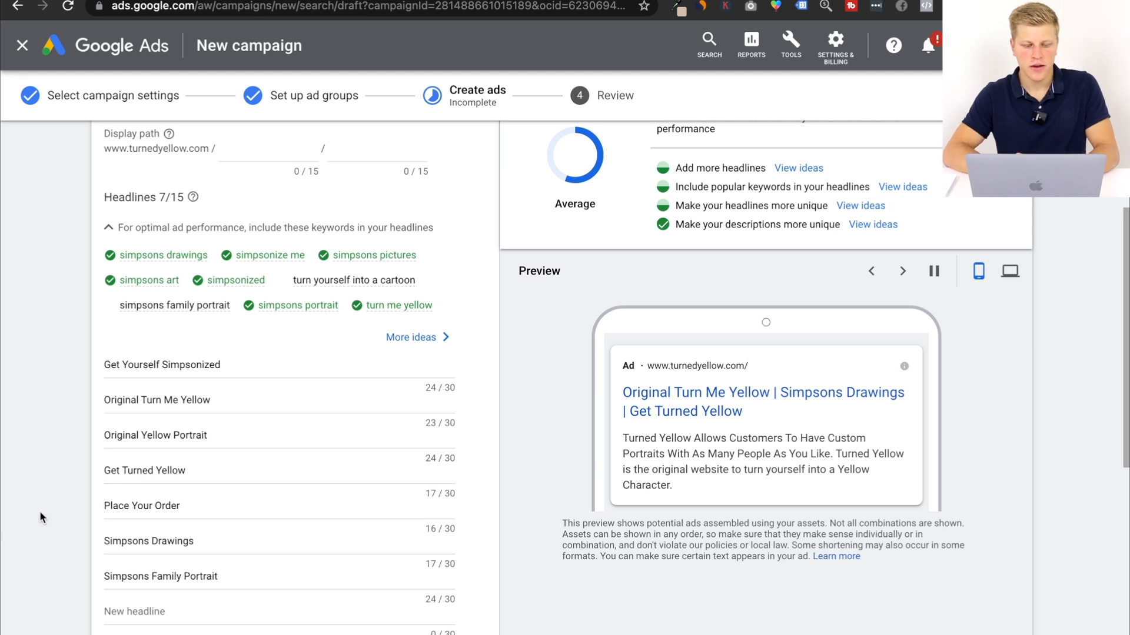
Show more keyword ideas for the headlines and review the ad's headlines and descriptions.
scroll(41, 518, "down", 1)
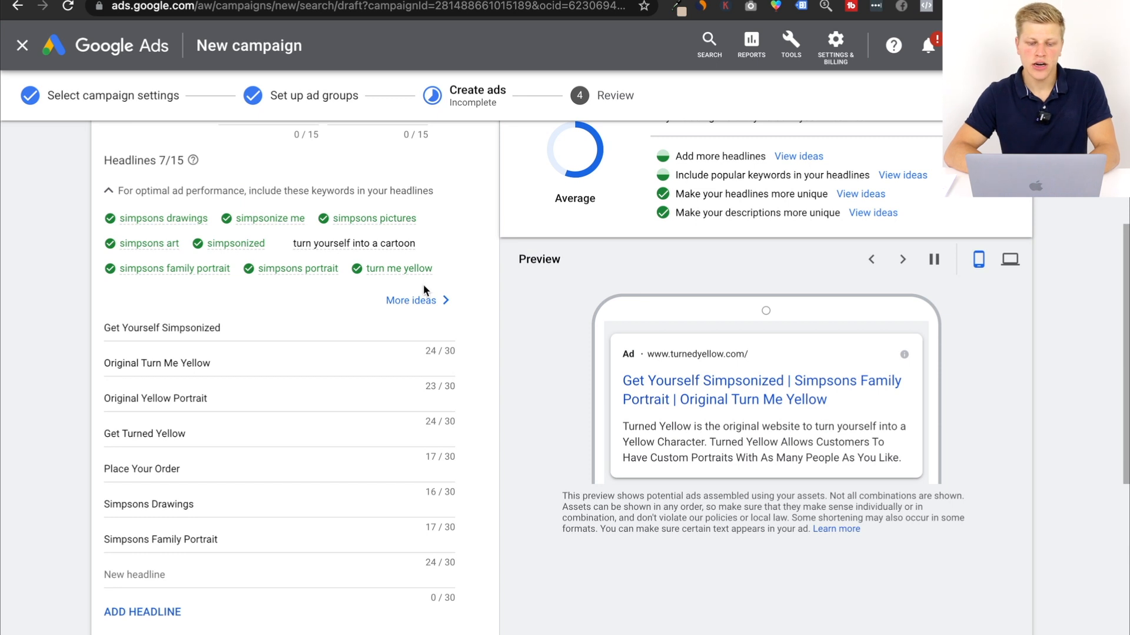
left_click(434, 301)
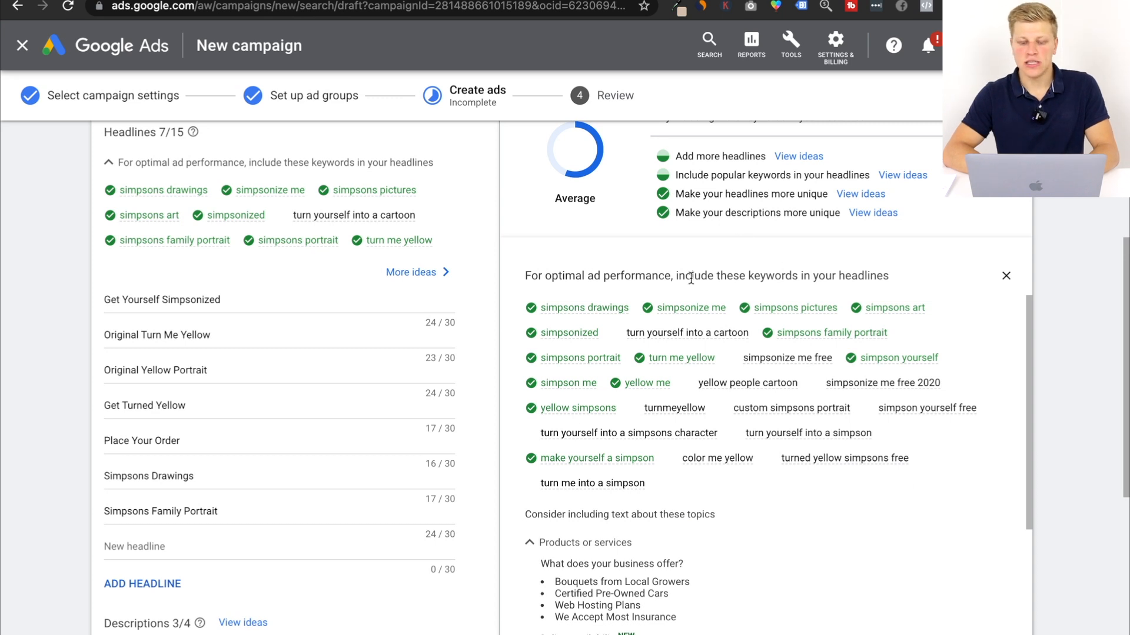
scroll(412, 380, "down", 1)
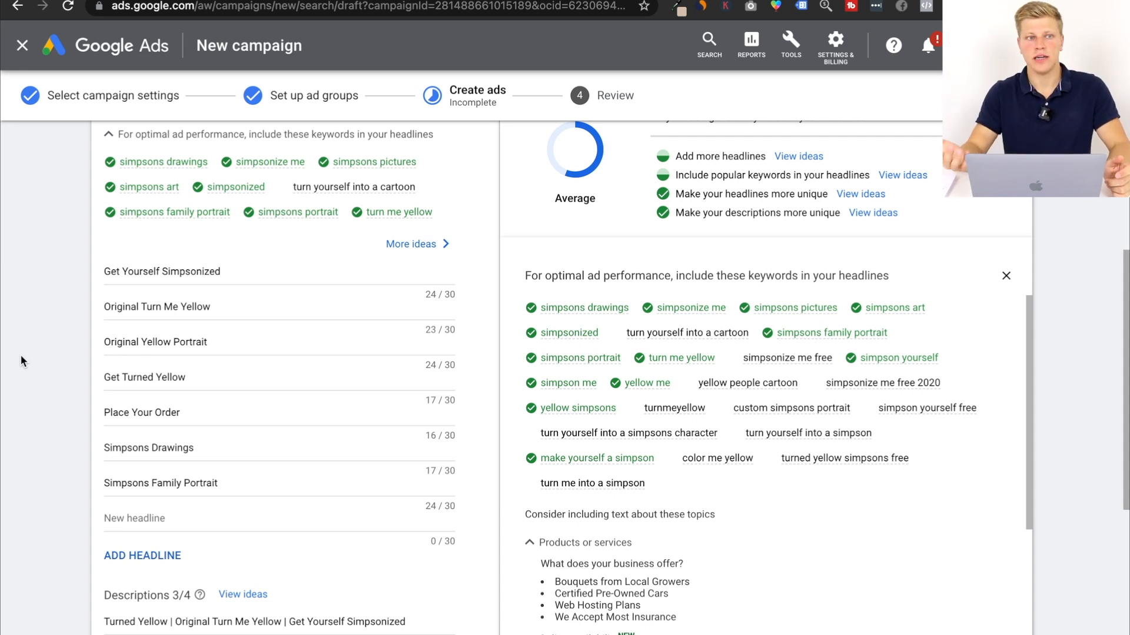
scroll(20, 355, "down", 2)
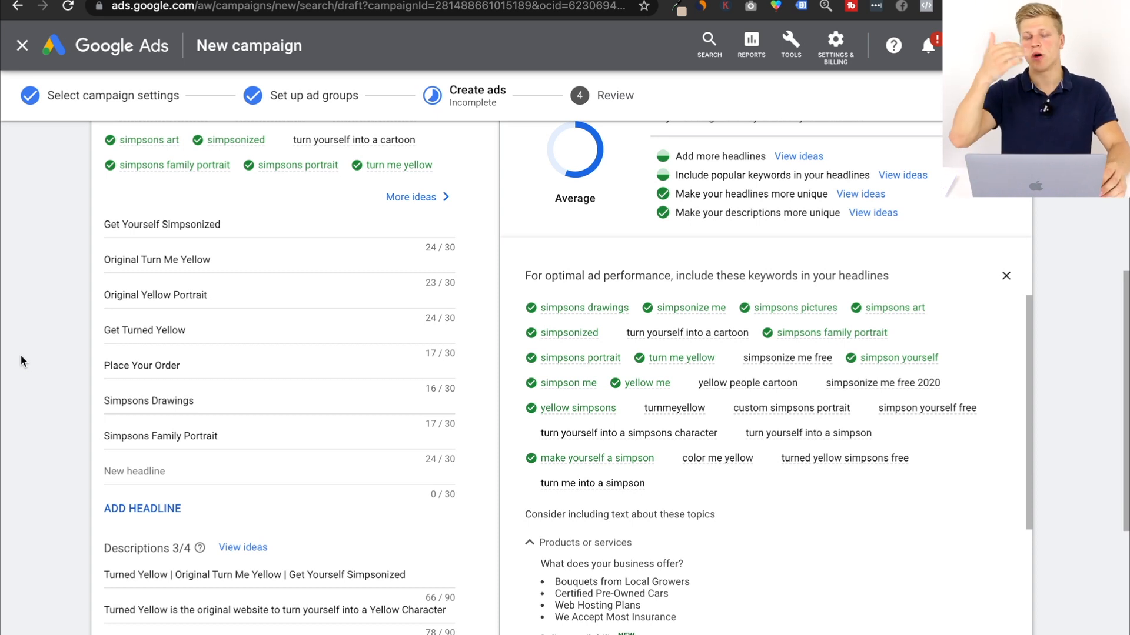
scroll(20, 354, "down", 1)
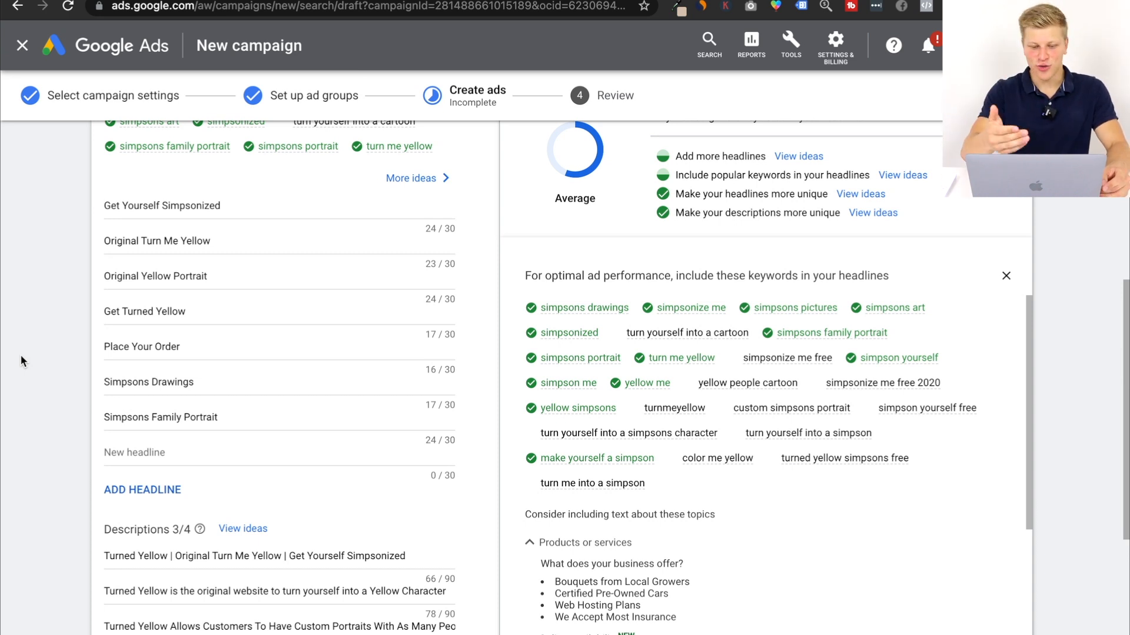
scroll(20, 355, "down", 2)
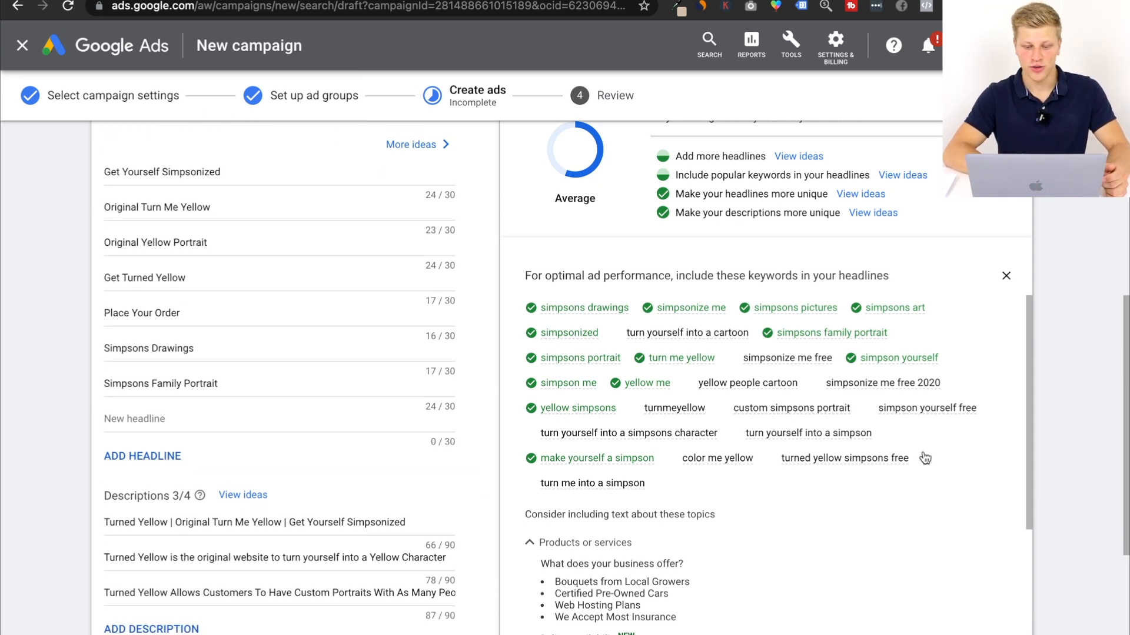
scroll(30, 299, "down", 6)
scroll(36, 403, "down", 3)
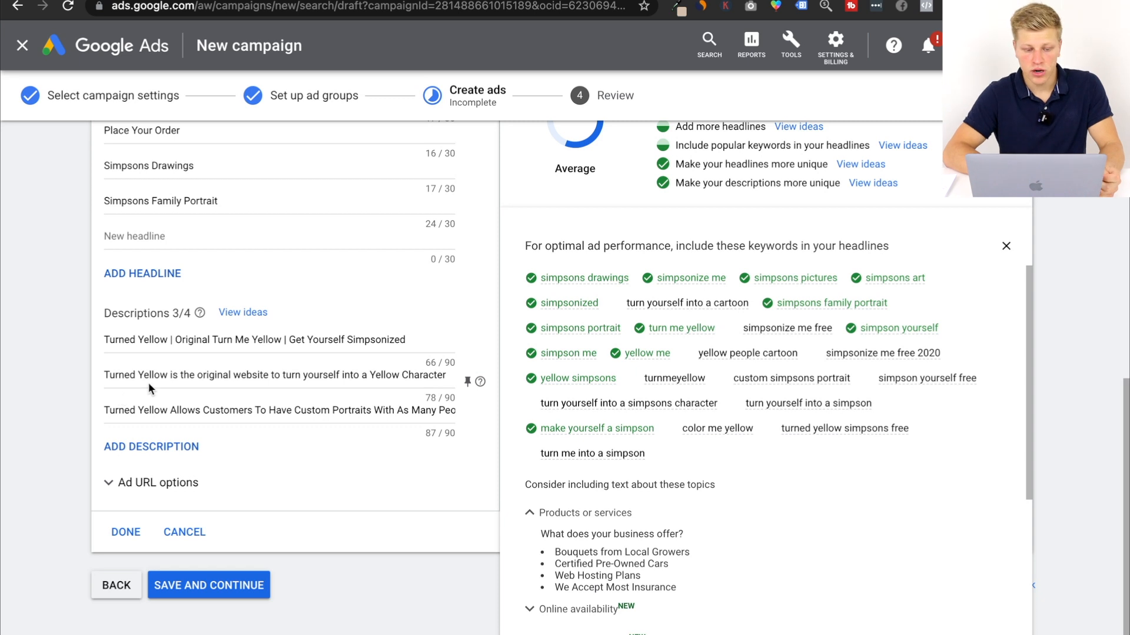
Show the suggested ideas for the ad's descriptions.
left_click(253, 318)
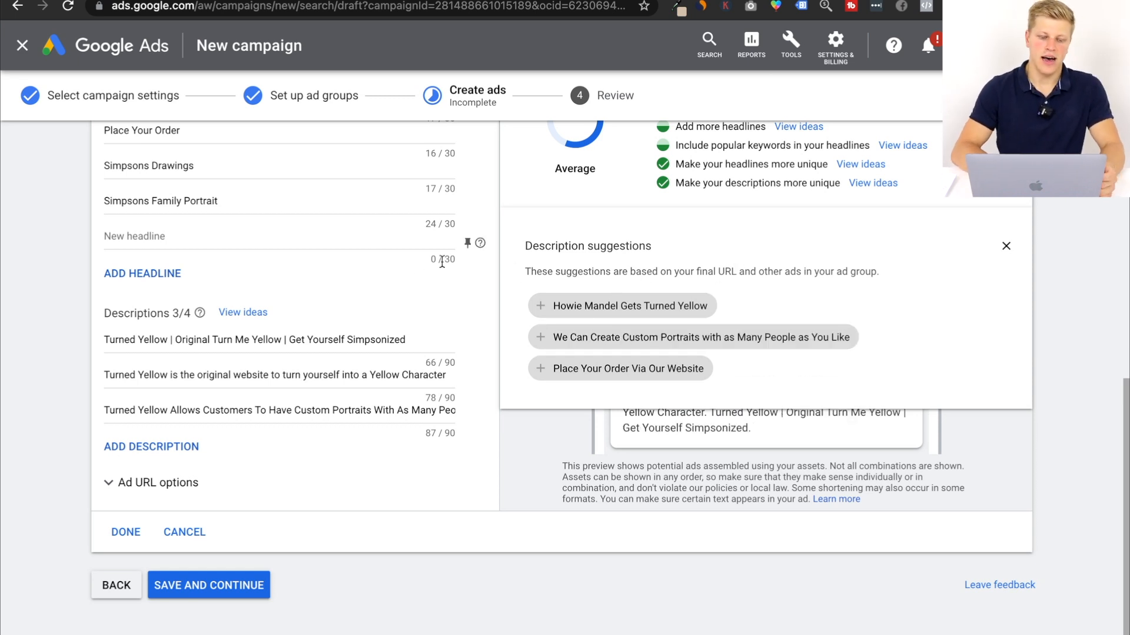
left_click_drag(111, 313, 83, 315)
left_click(164, 311)
left_click(114, 311)
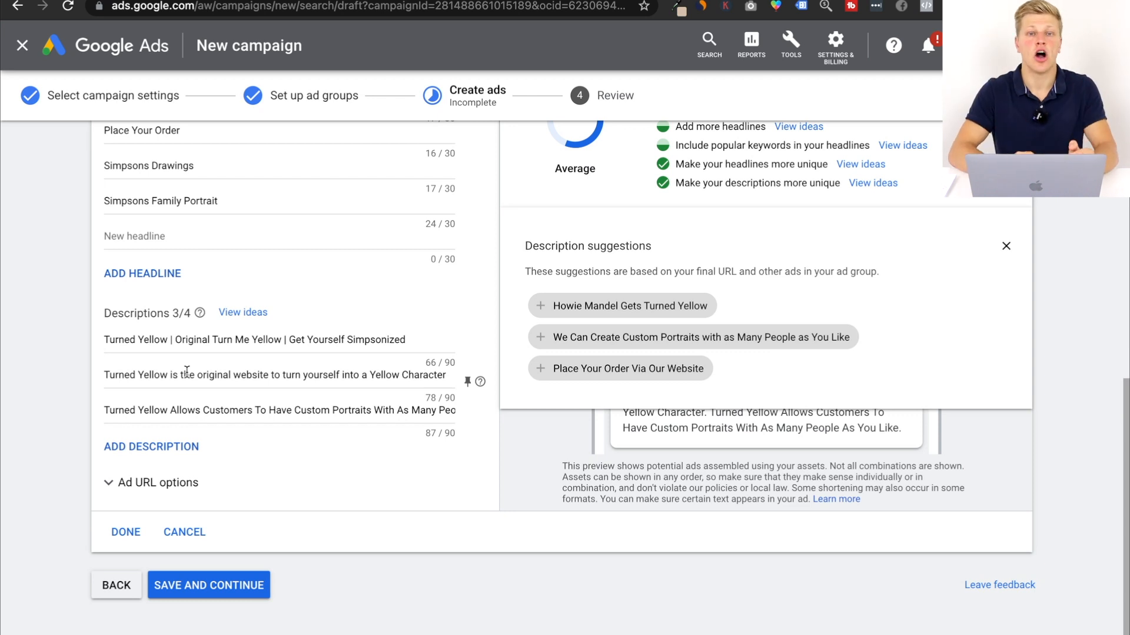
Save the responsive search ad and continue to the campaign review.
scroll(186, 372, "down", 1)
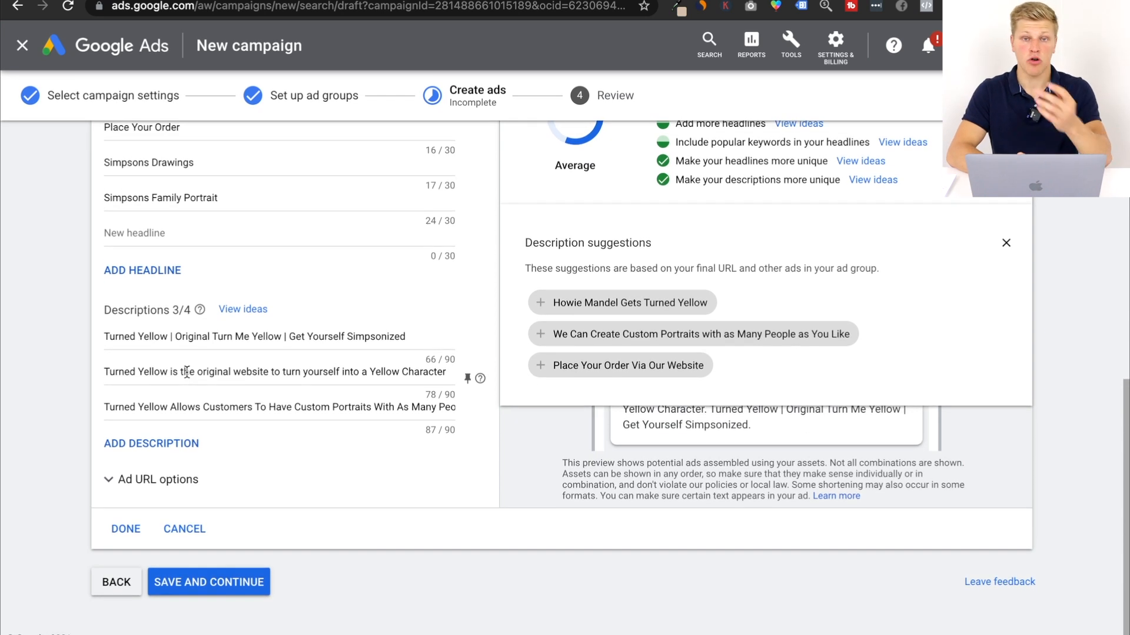
scroll(5, 292, "up", 1)
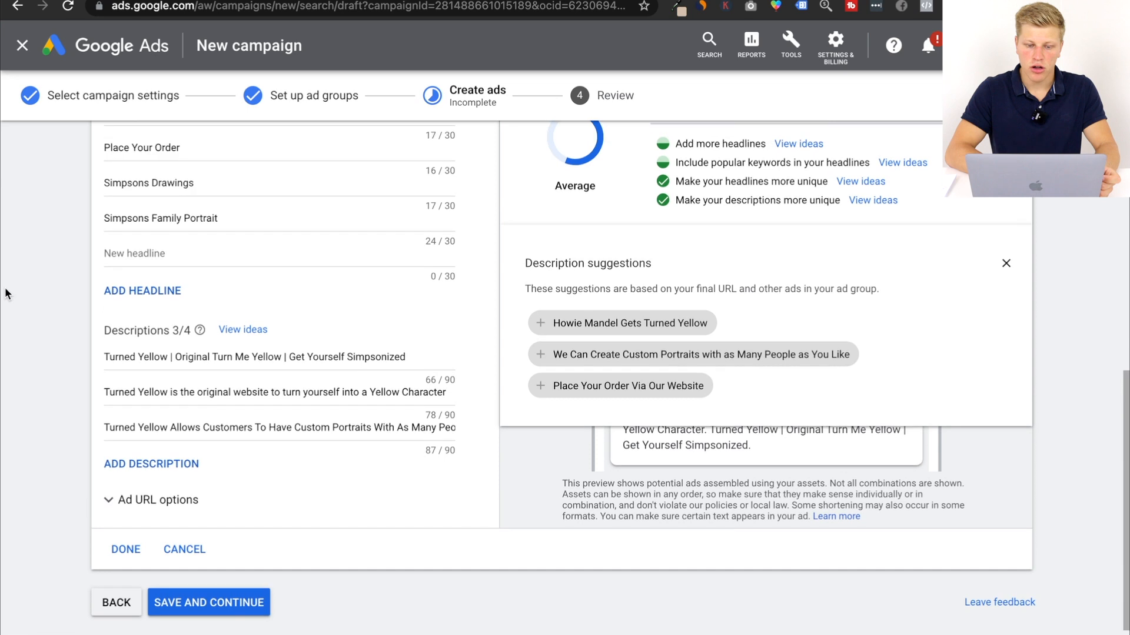
scroll(4, 288, "up", 10)
scroll(5, 288, "down", 11)
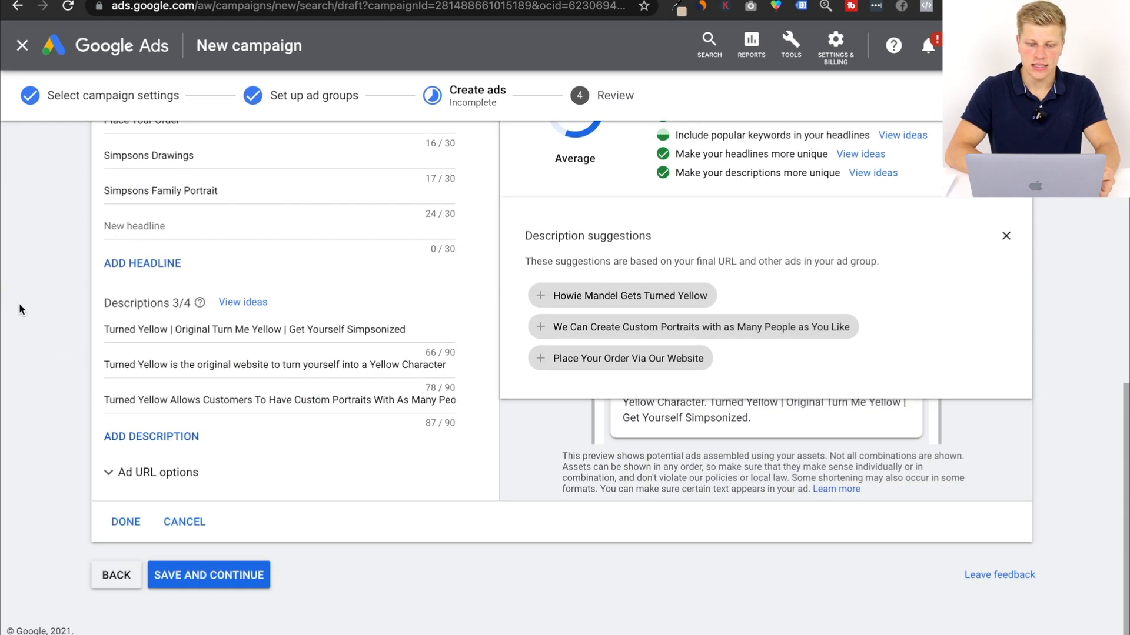
left_click(205, 577)
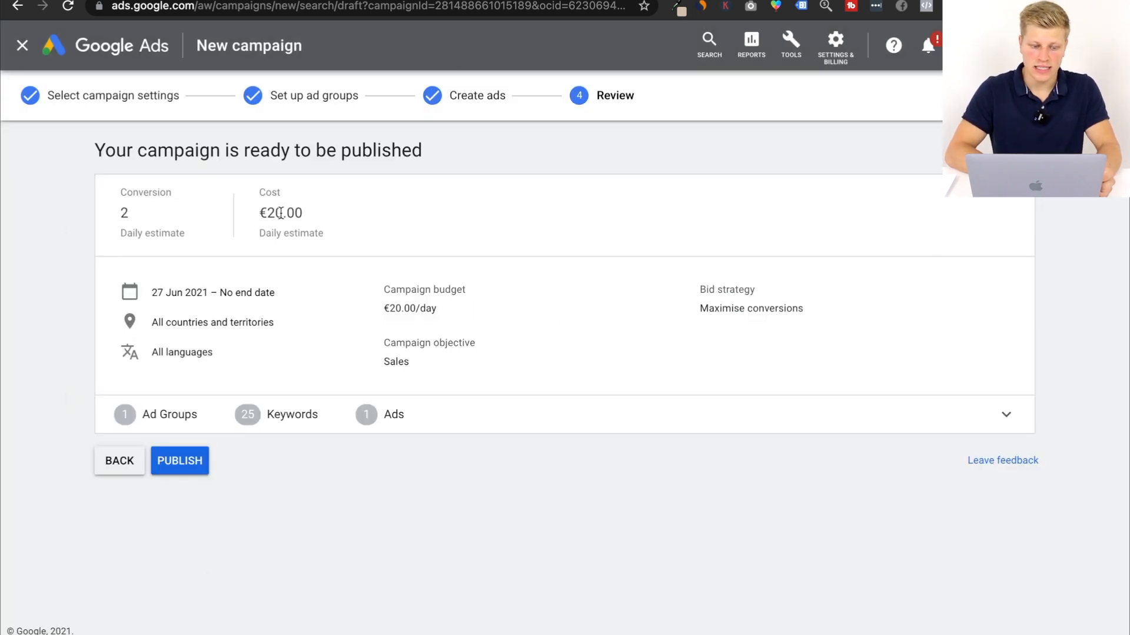
Check the campaign's dates, target locations and languages in the review summary.
left_click_drag(156, 292, 247, 293)
left_click_drag(162, 323, 273, 318)
left_click_drag(151, 352, 213, 353)
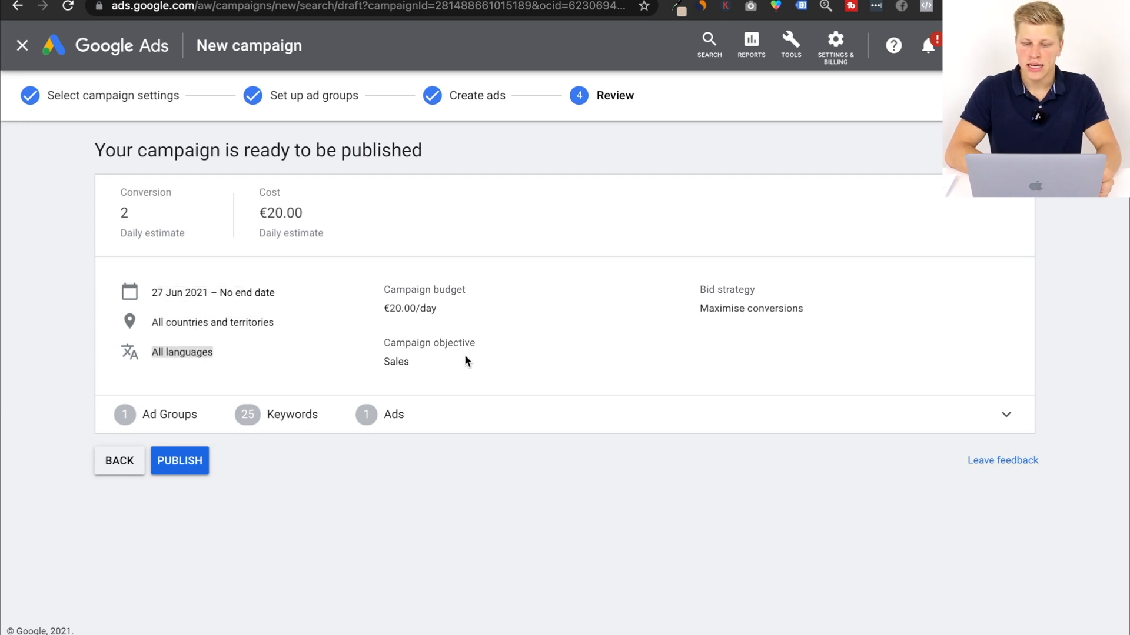